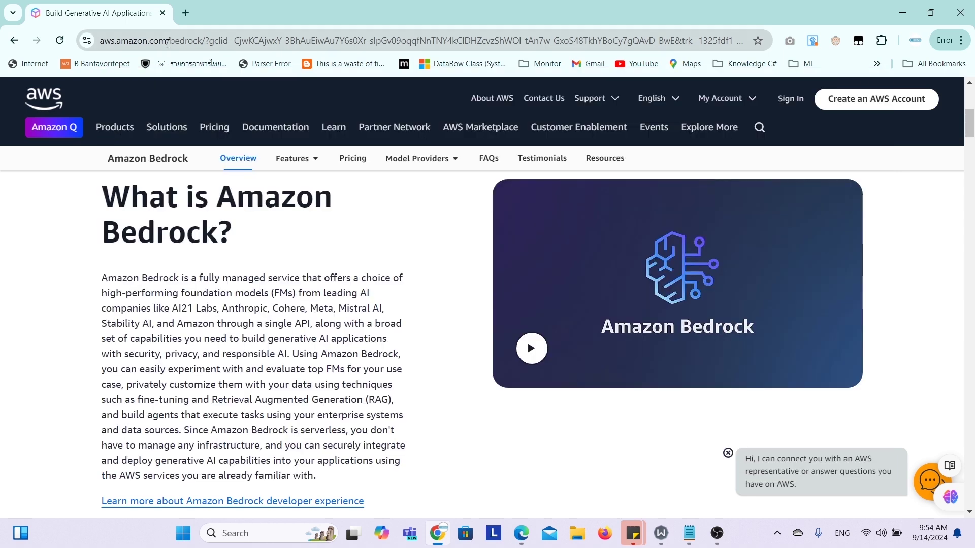
- Sign in to the AWS console as the root user with the account's root email address
left_click_drag(167, 44, 99, 41)
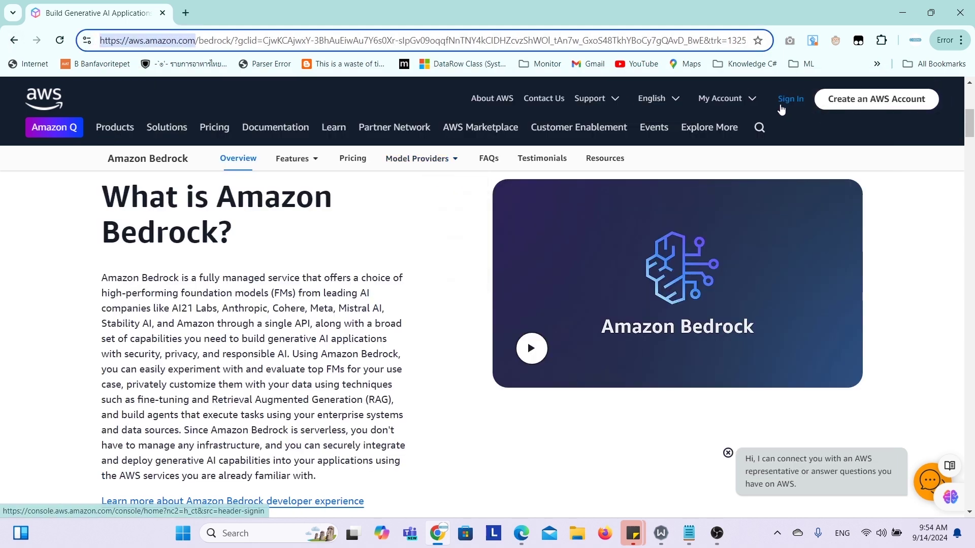
left_click(784, 106)
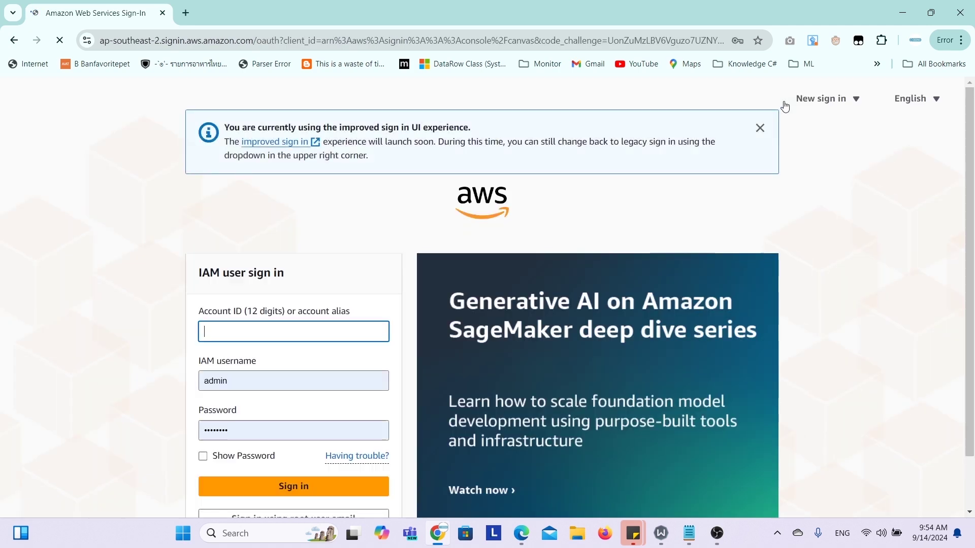
scroll(380, 335, "down", 1)
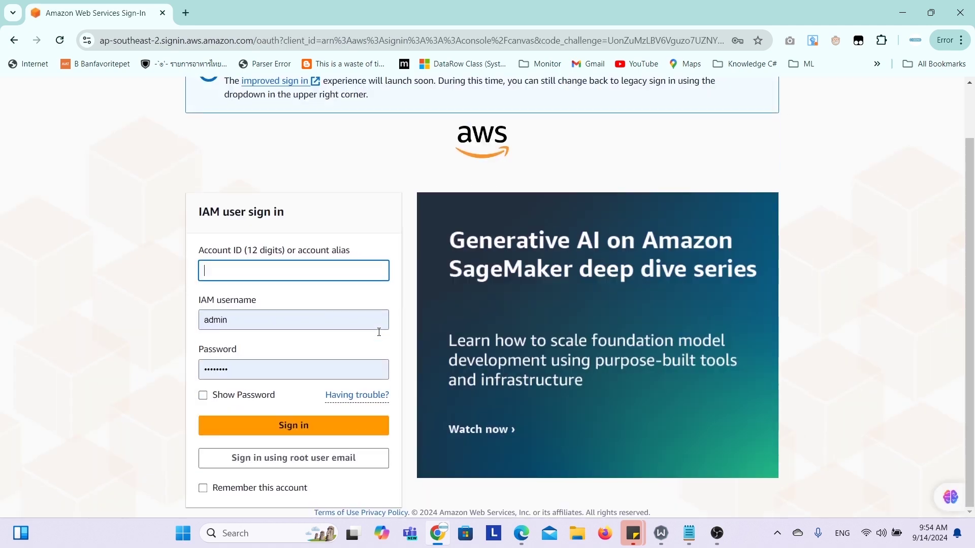
left_click(282, 468)
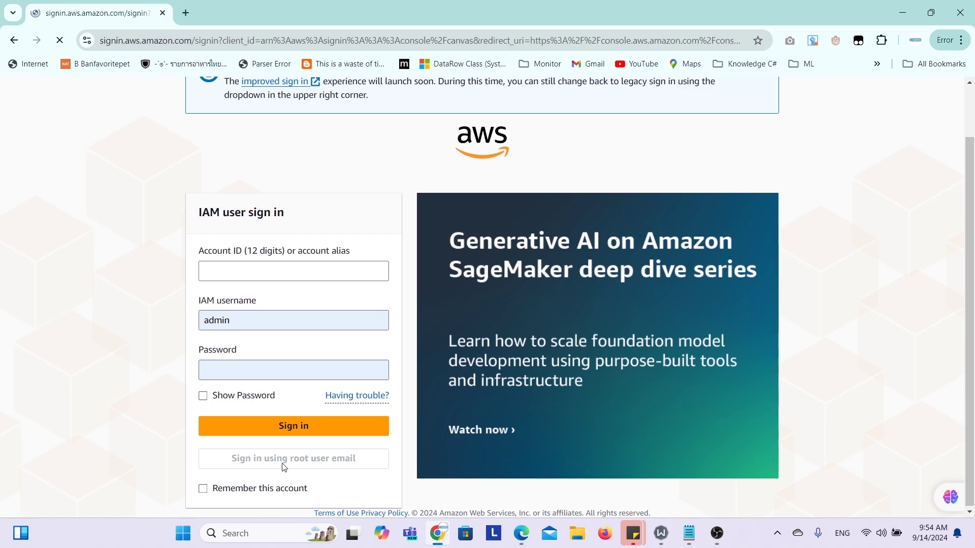
scroll(283, 465, "down", 1)
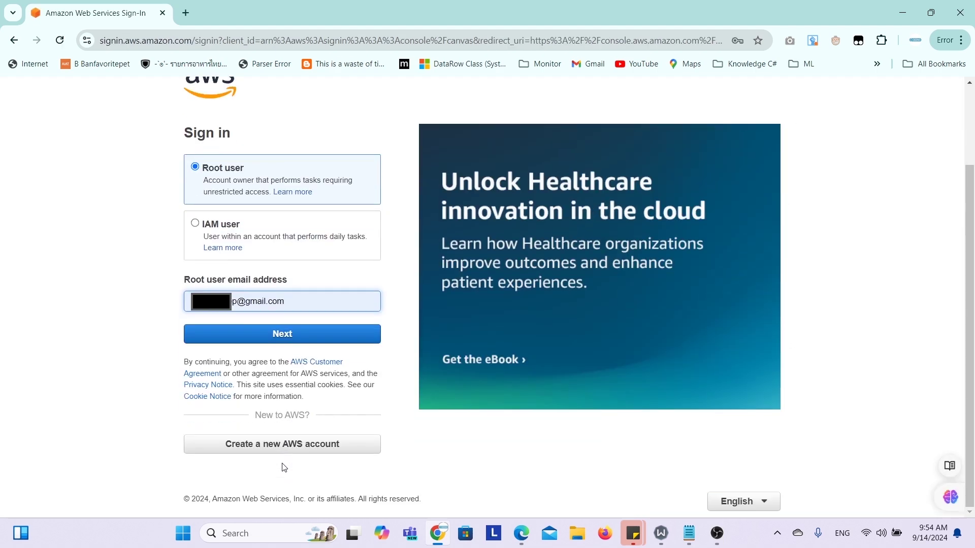
left_click(302, 345)
left_click(339, 302)
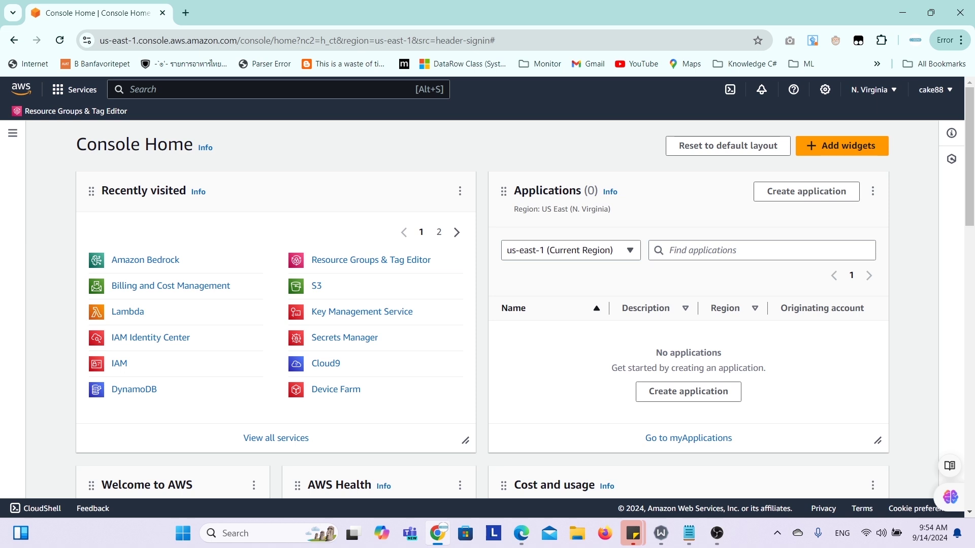
- Select the US East (N. Virginia) us-east-1 region and open the Amazon Bedrock service by searching for "Bedrock"
left_click(892, 93)
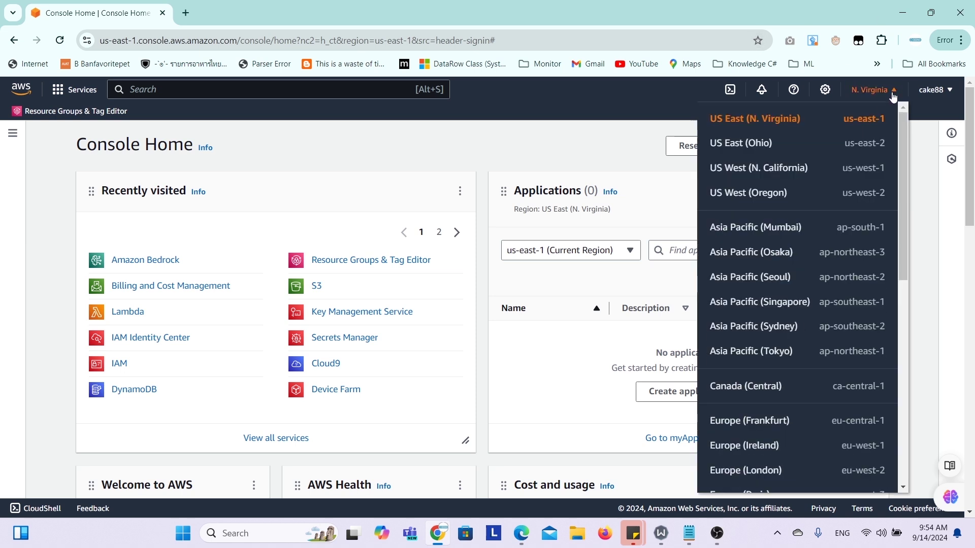
left_click(852, 122)
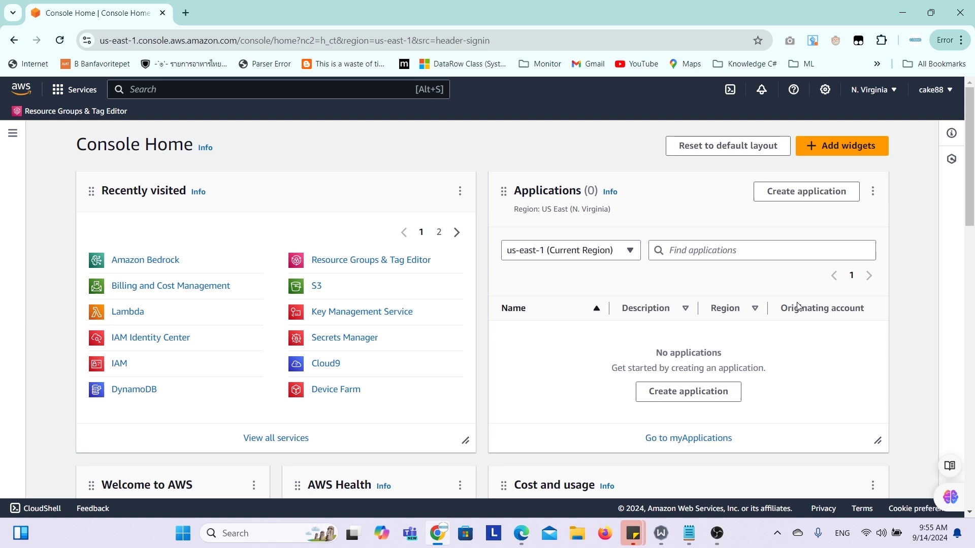
left_click(157, 86)
type("Be")
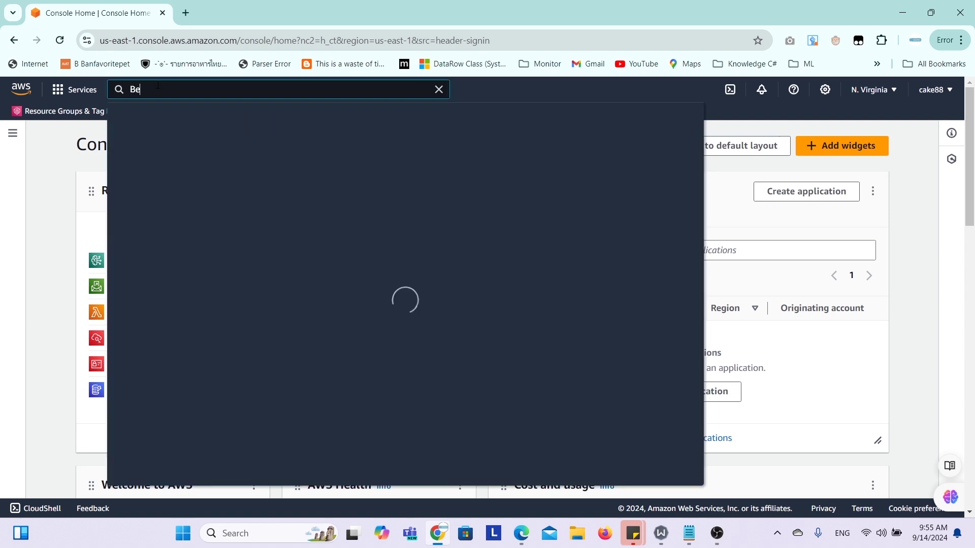
type("drock")
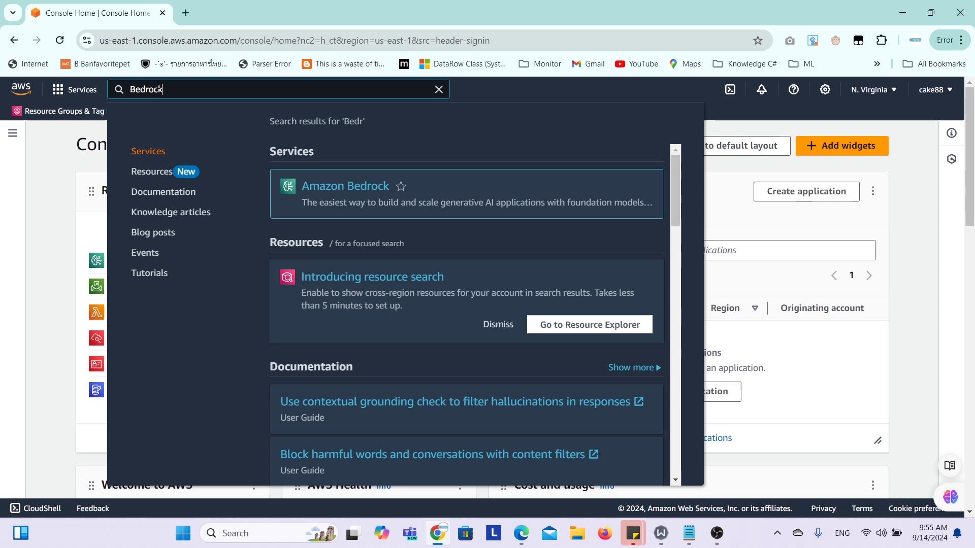
left_click(364, 186)
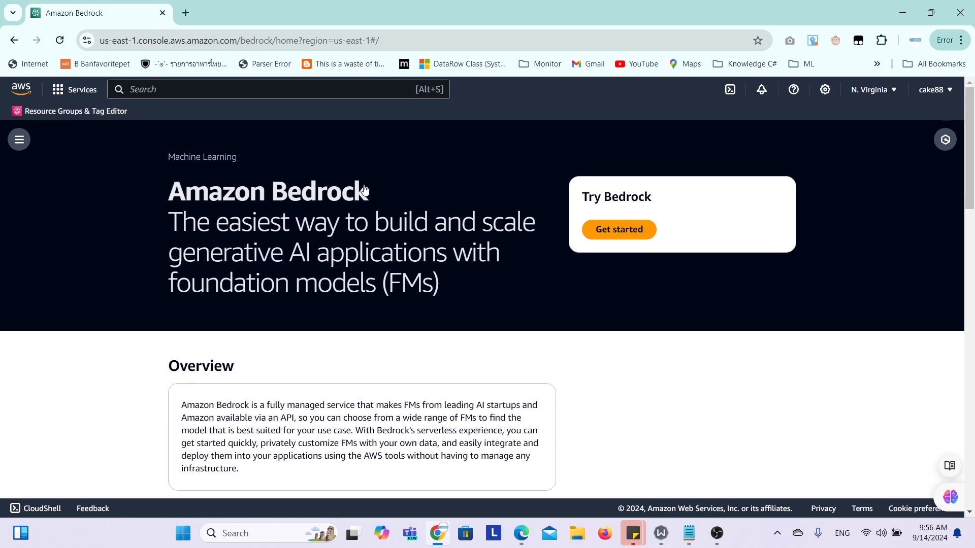
- Open Bedrock's Model access page and start modifying the model access
left_click(19, 139)
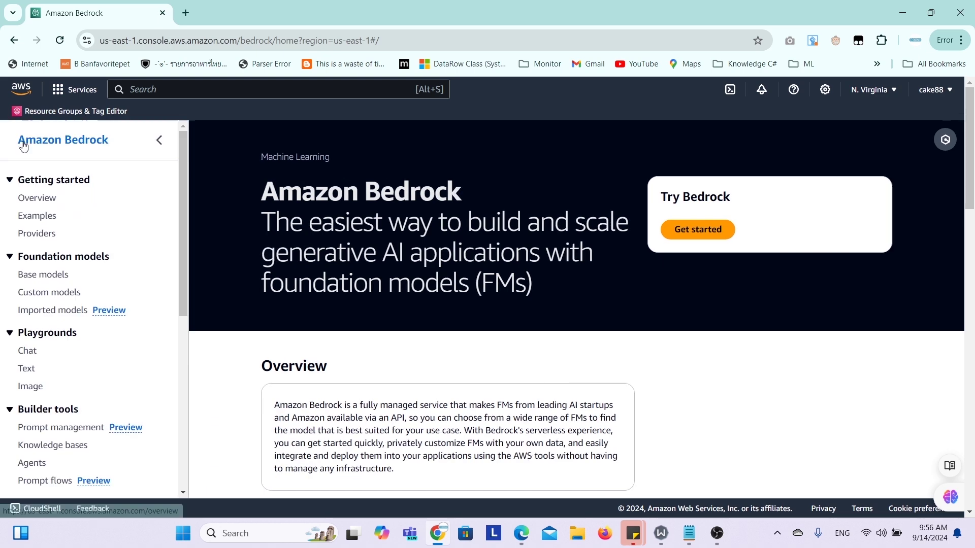
scroll(81, 345, "down", 5)
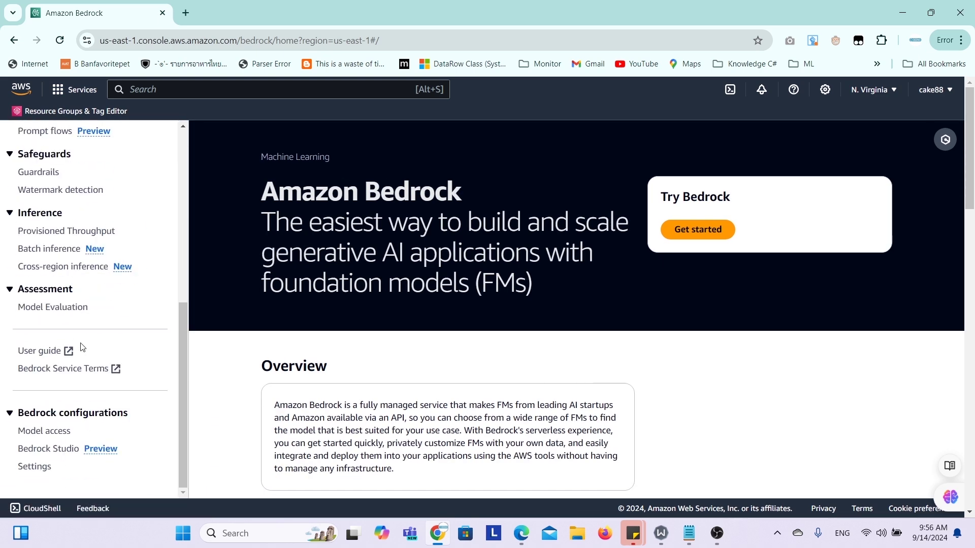
left_click(59, 432)
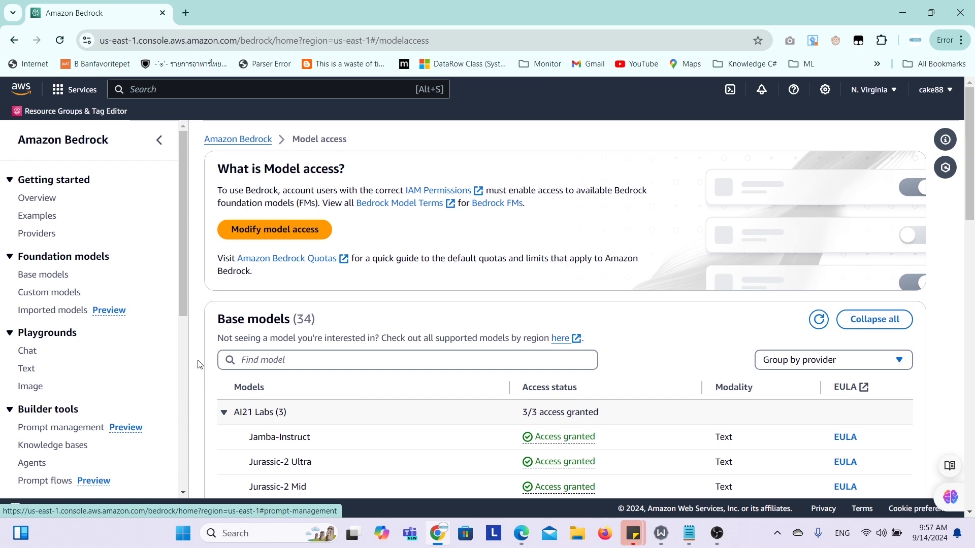
left_click(285, 231)
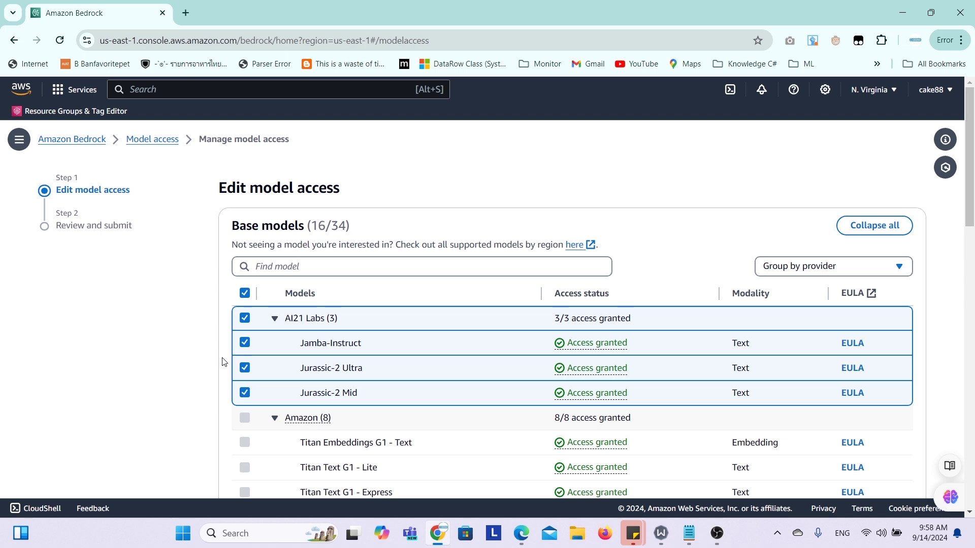
- Examine the selection and access status of every provider's base models, from AI21 Labs through Stability AI
scroll(222, 361, "down", 2)
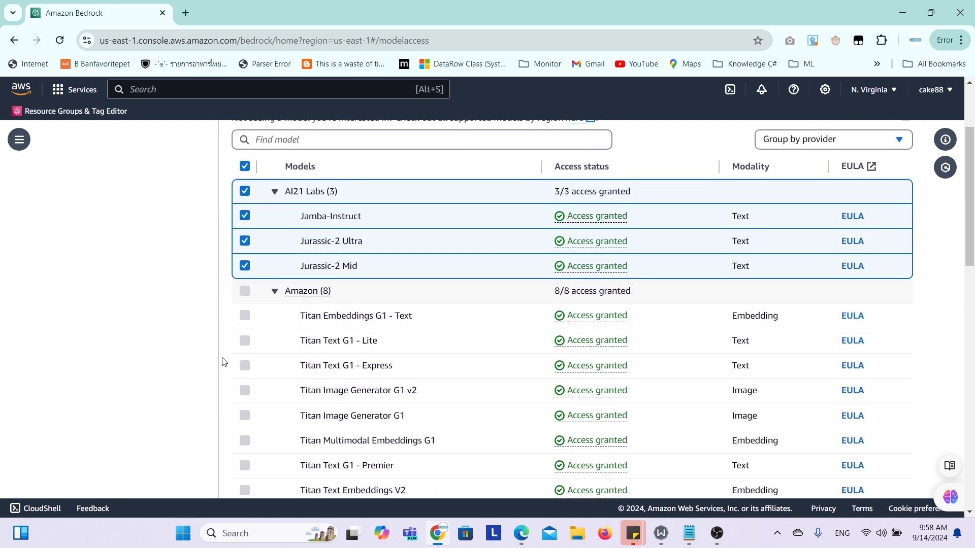
scroll(218, 390, "down", 4)
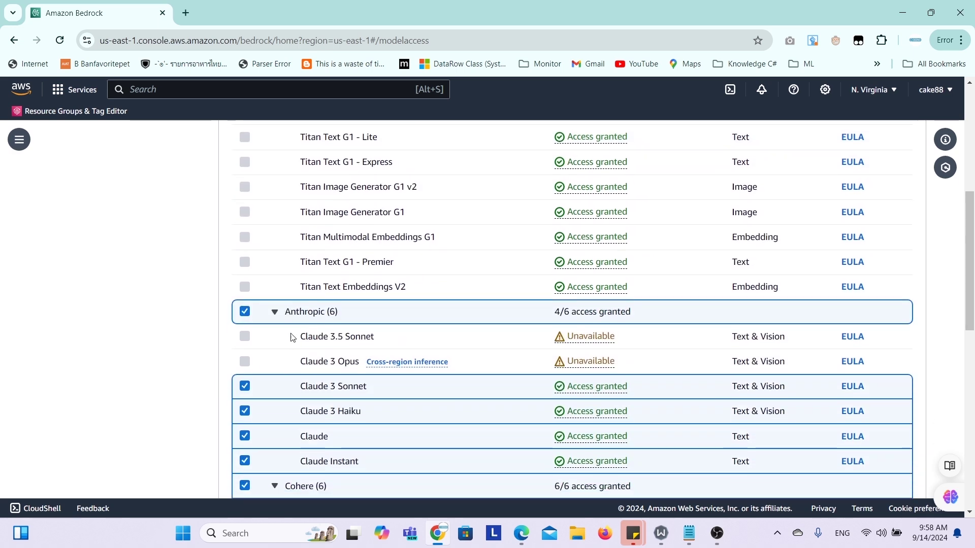
scroll(225, 397, "down", 5)
scroll(225, 397, "down", 1)
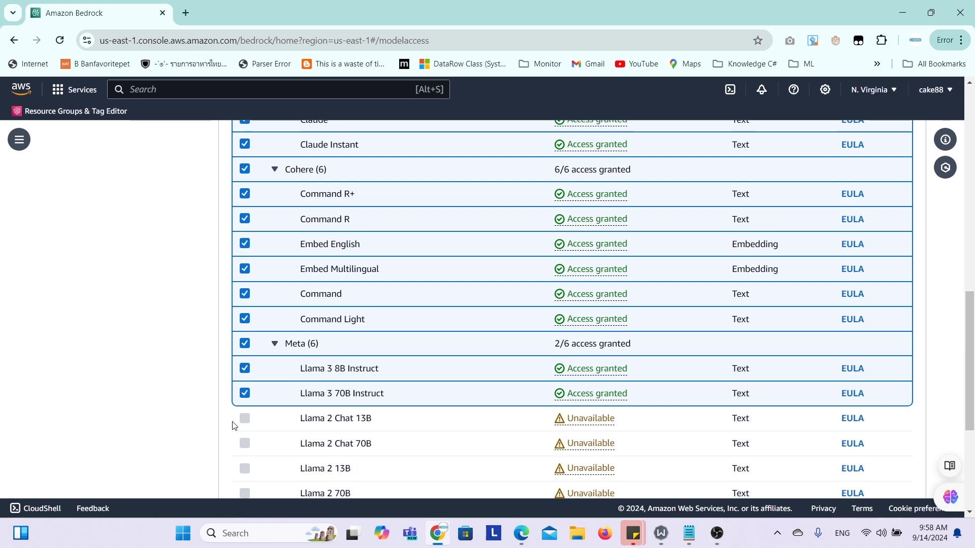
scroll(234, 425, "down", 5)
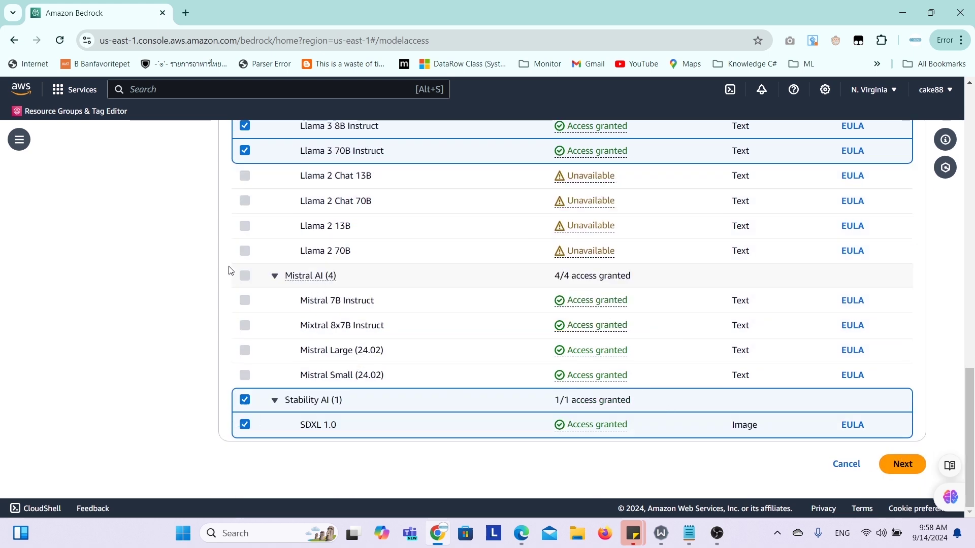
scroll(231, 272, "up", 3)
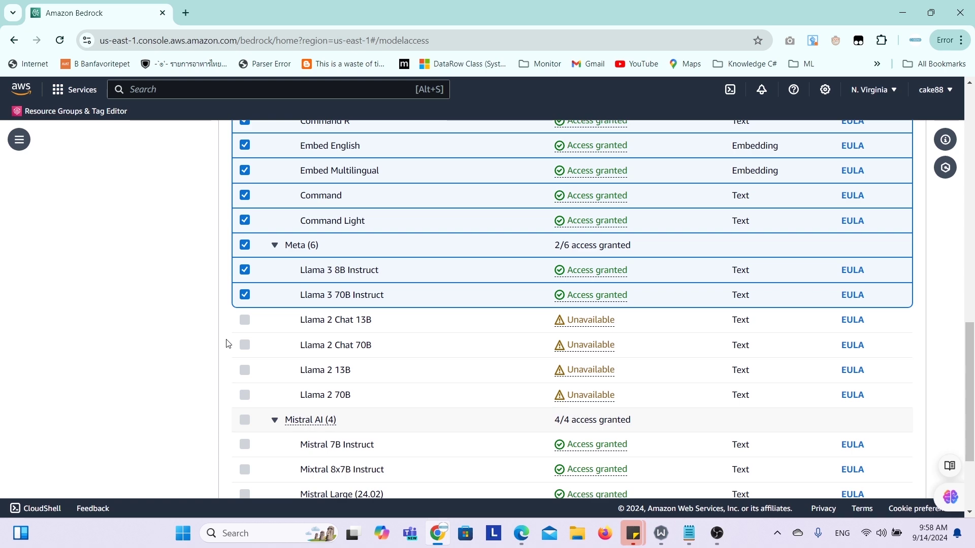
scroll(226, 344, "up", 15)
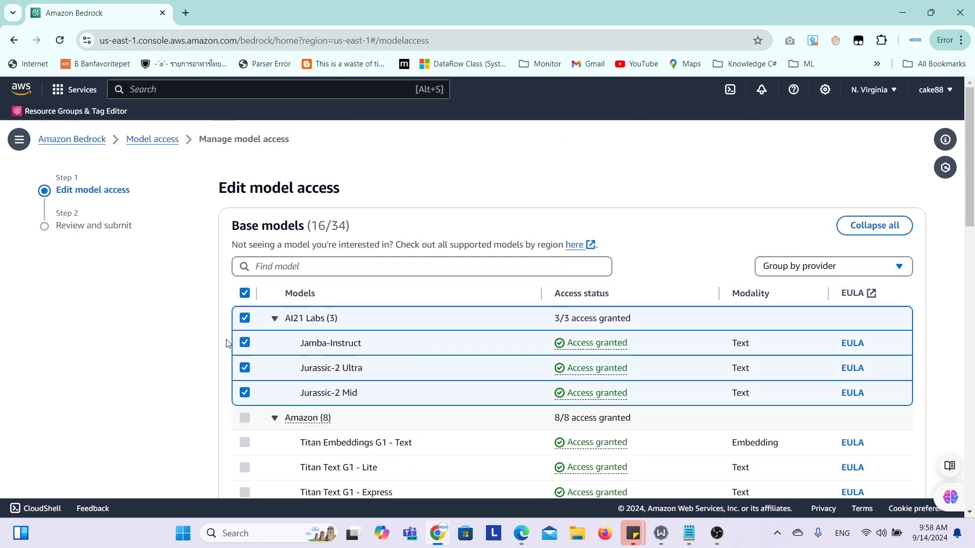
- Leave the model access editing and open the Base models catalogue under Foundation models
left_click(19, 139)
scroll(127, 300, "down", 3)
scroll(126, 300, "up", 2)
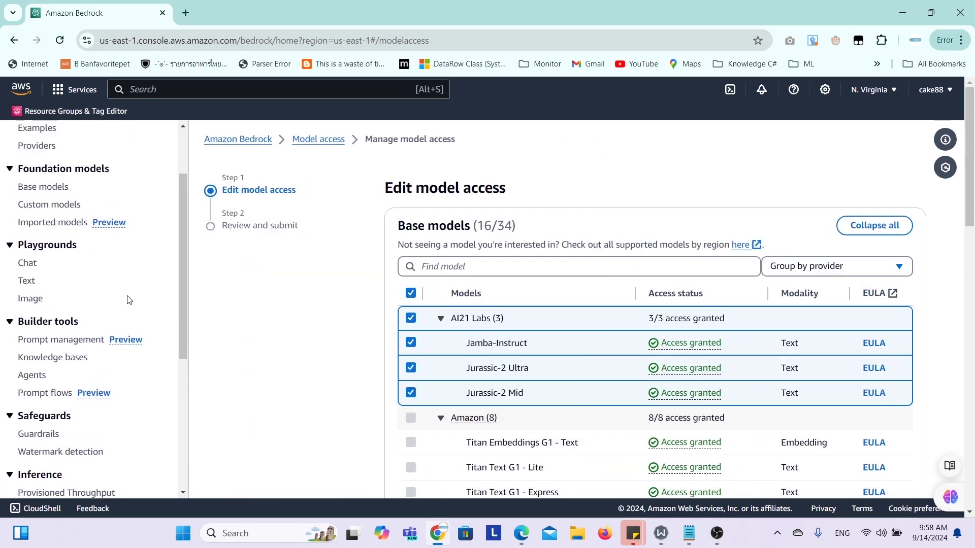
left_click(55, 247)
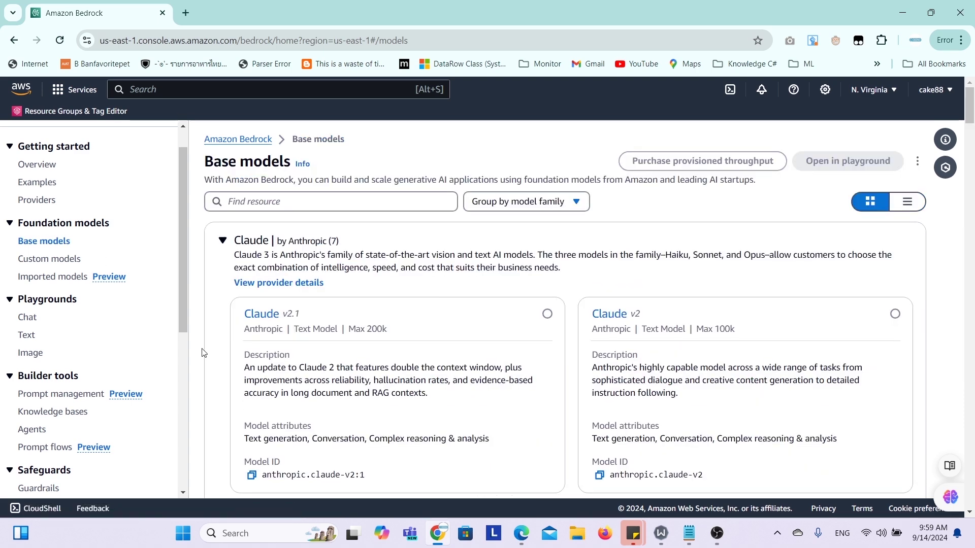
- Browse the base model families from Claude to Llama 3 and open the details of Llama 3 70B Instruct
scroll(203, 353, "down", 3)
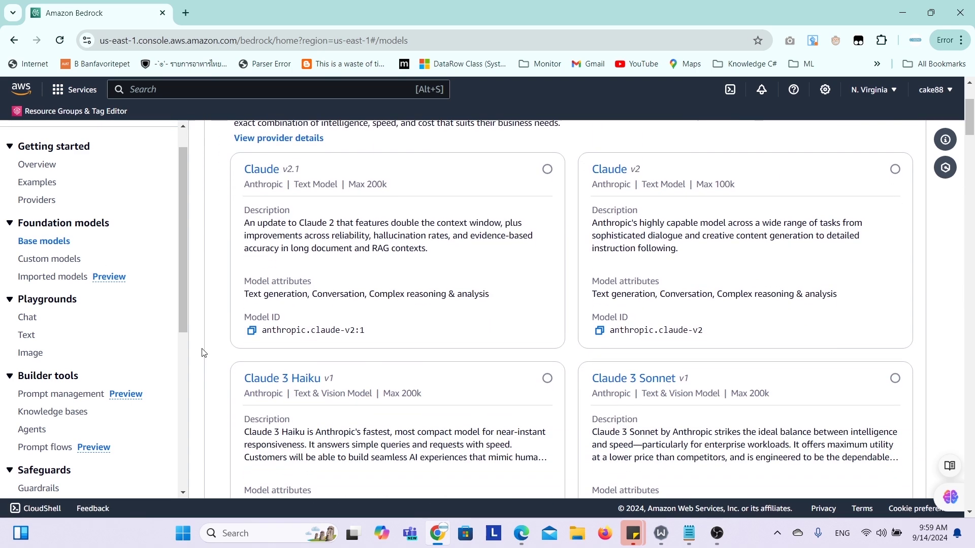
scroll(203, 353, "down", 4)
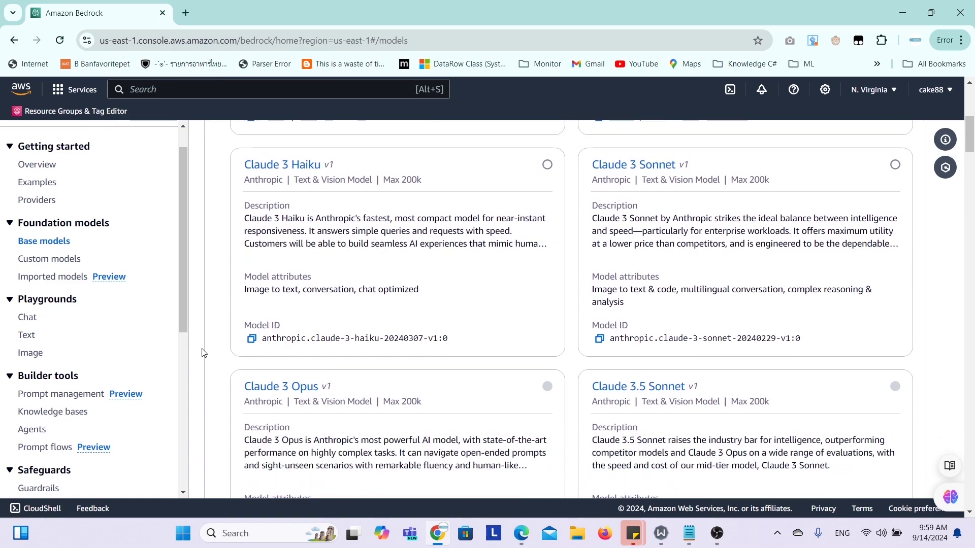
scroll(203, 353, "down", 4)
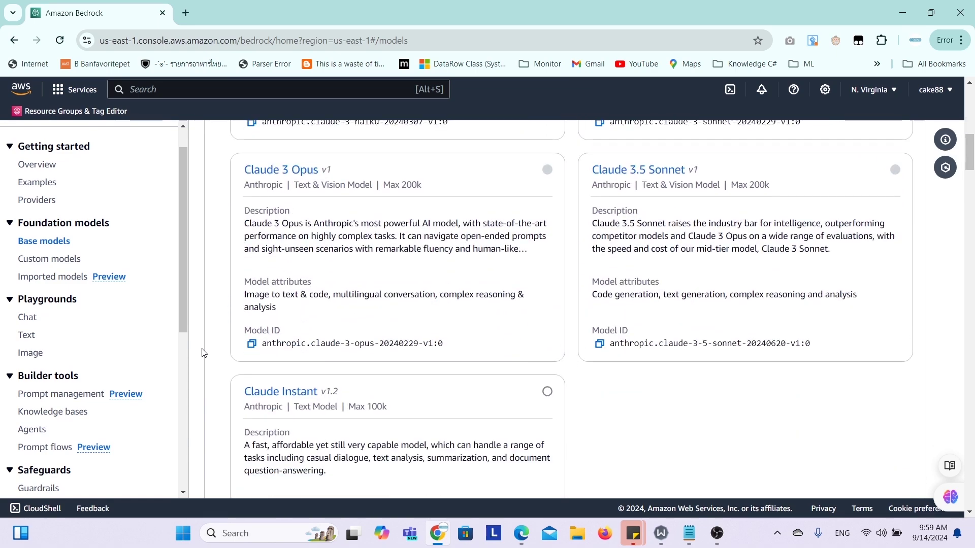
scroll(203, 353, "down", 8)
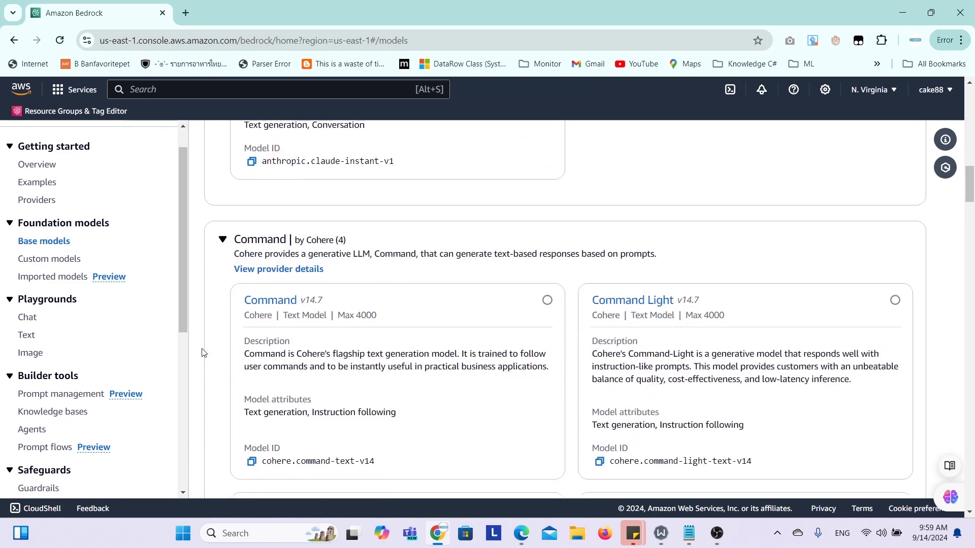
scroll(204, 353, "down", 16)
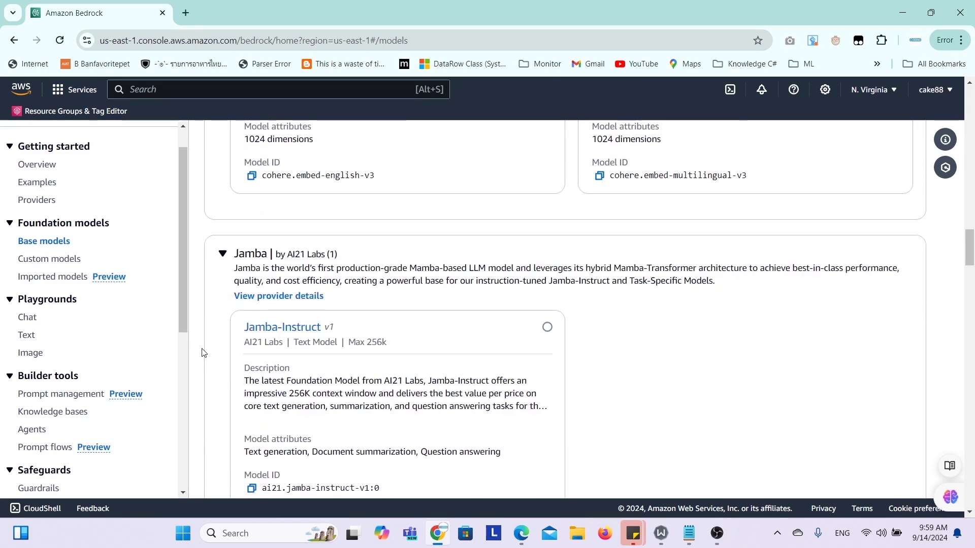
scroll(204, 353, "down", 17)
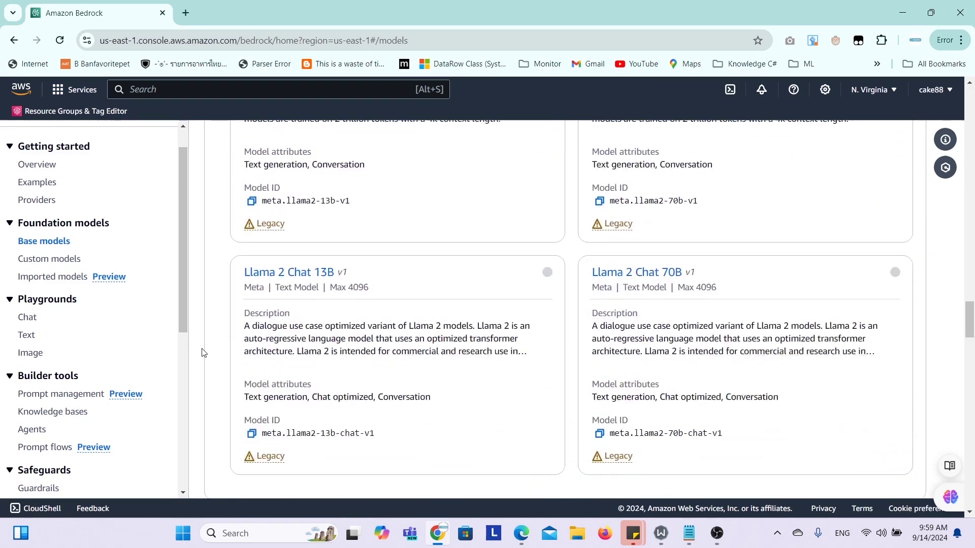
scroll(203, 353, "down", 8)
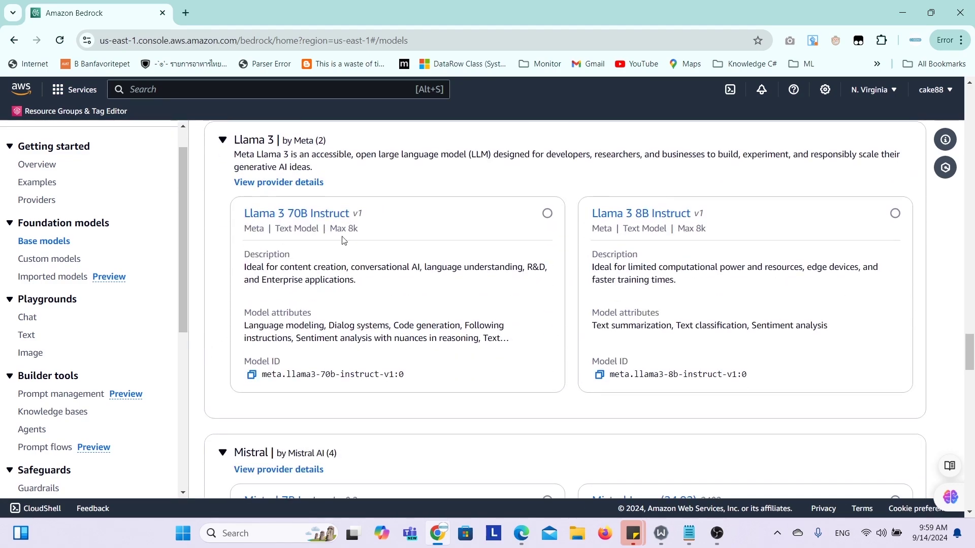
left_click(319, 222)
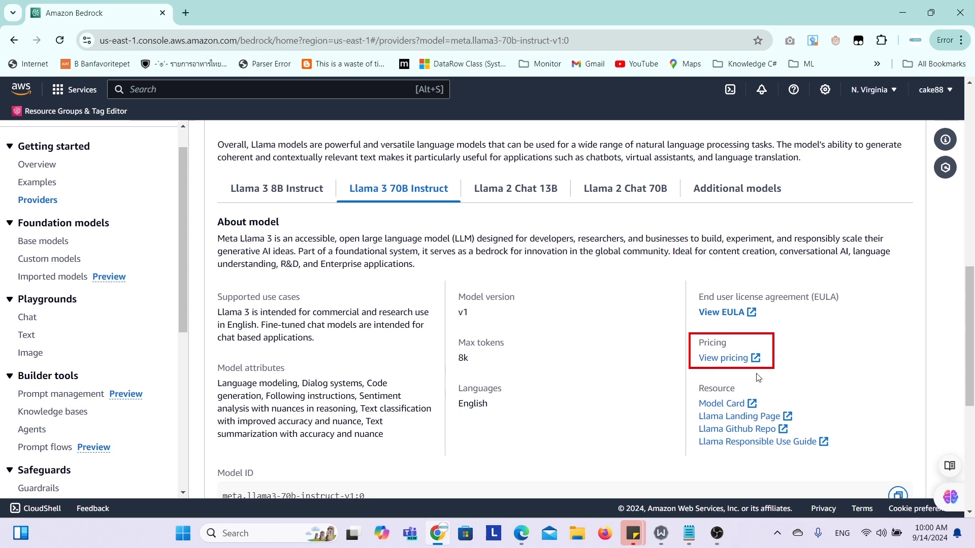
- Open the Bedrock pricing page from the model details and find the Llama 3 on-demand token prices for US East (N. Virginia)
middle_click(732, 359)
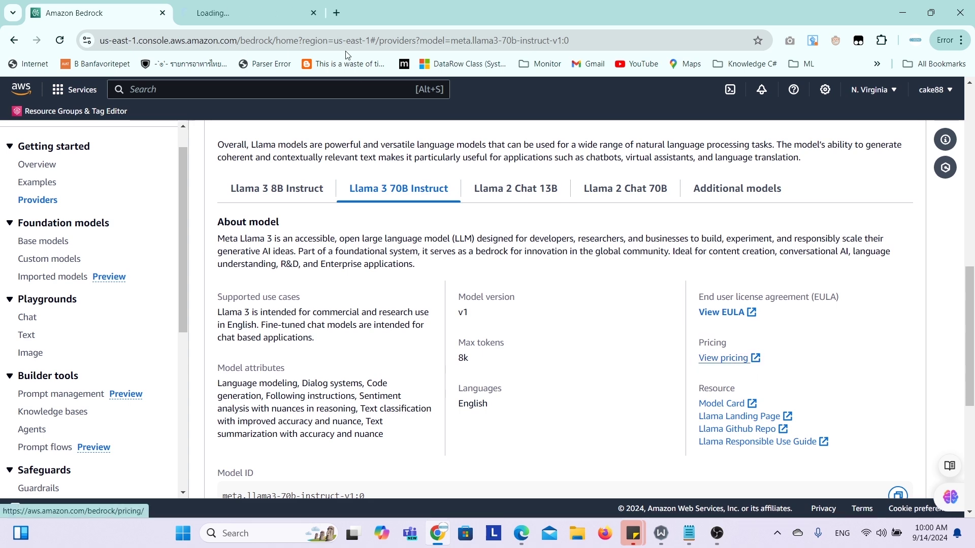
left_click(220, 9)
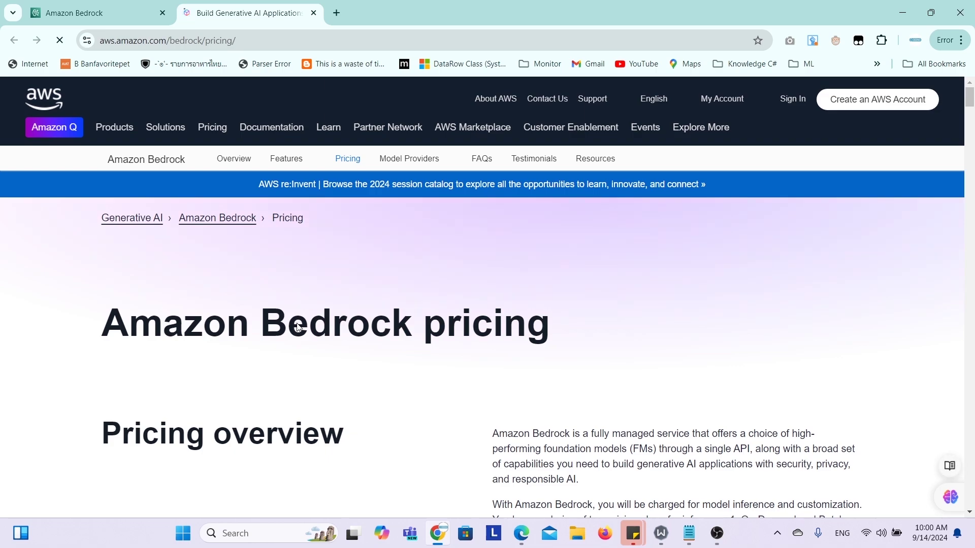
scroll(298, 326, "down", 15)
scroll(298, 326, "down", 10)
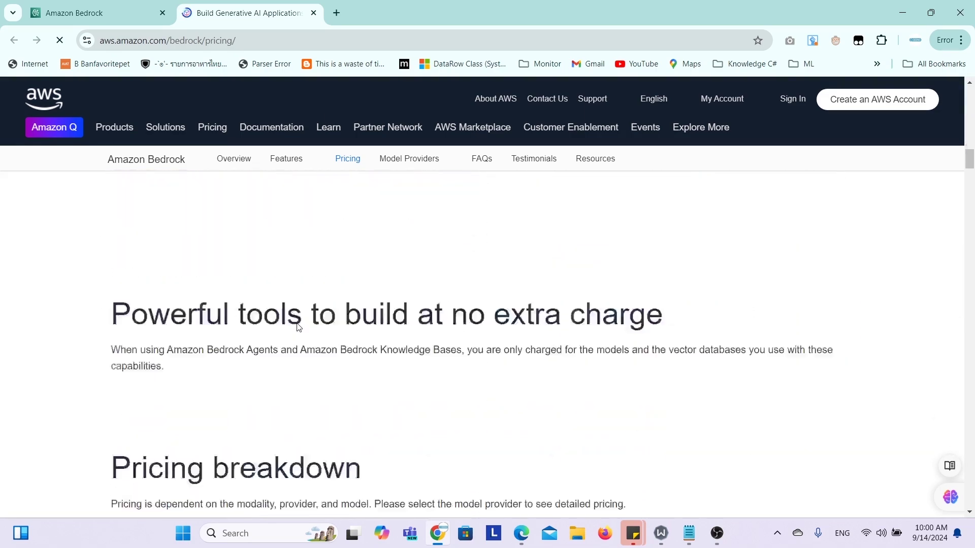
scroll(298, 326, "down", 20)
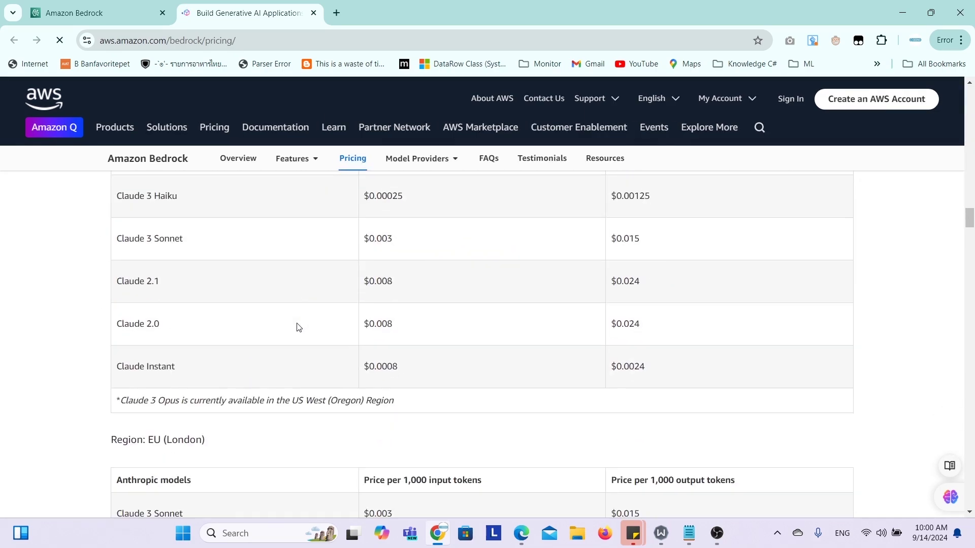
scroll(298, 327, "down", 13)
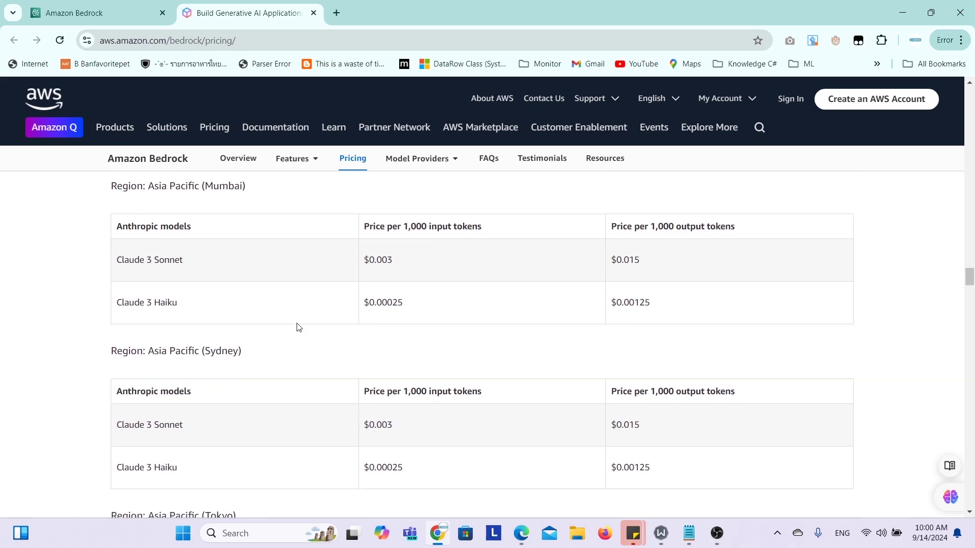
scroll(298, 326, "down", 10)
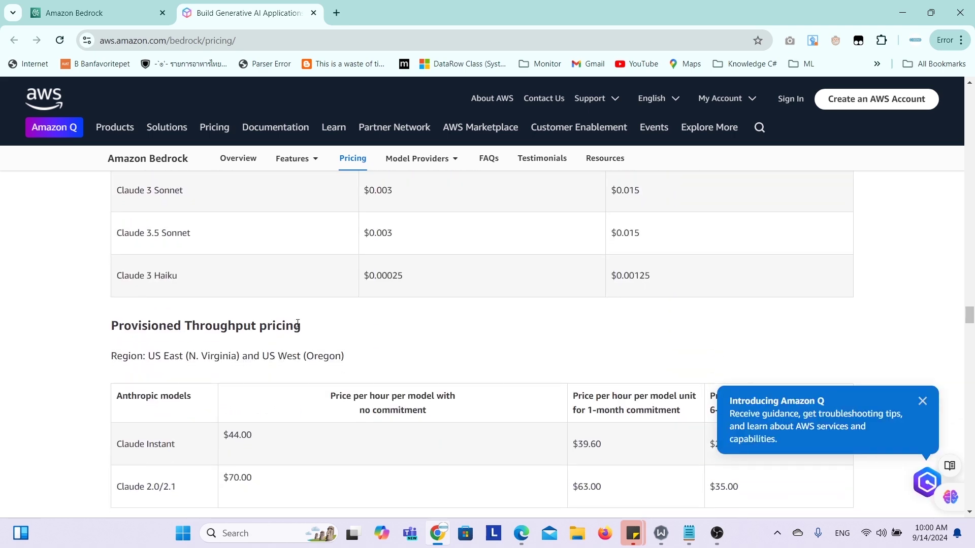
scroll(298, 328, "down", 10)
scroll(299, 328, "down", 10)
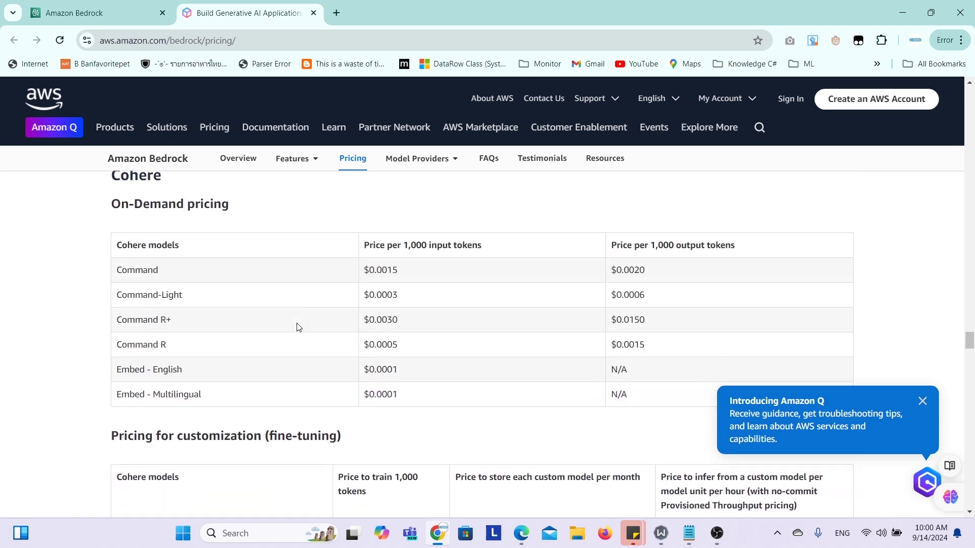
scroll(299, 327, "down", 6)
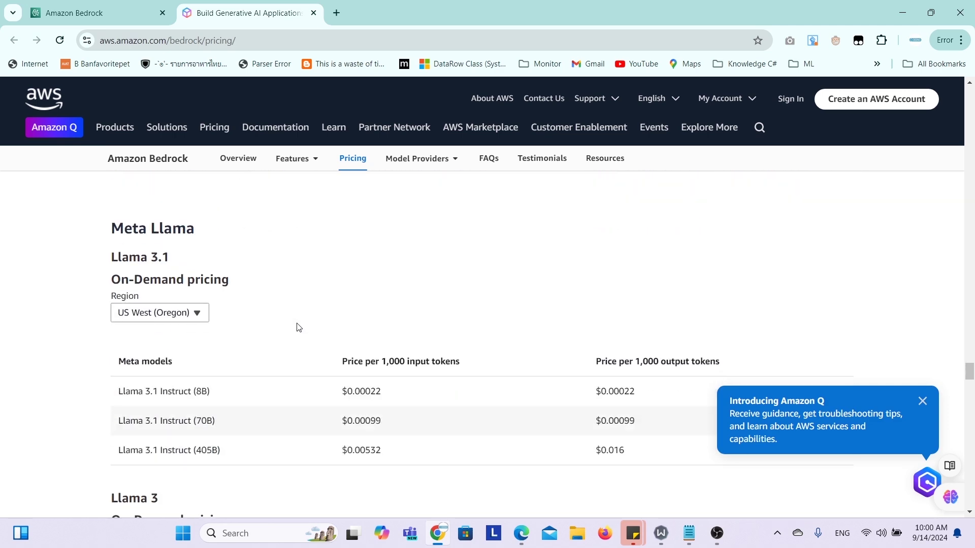
scroll(298, 328, "down", 3)
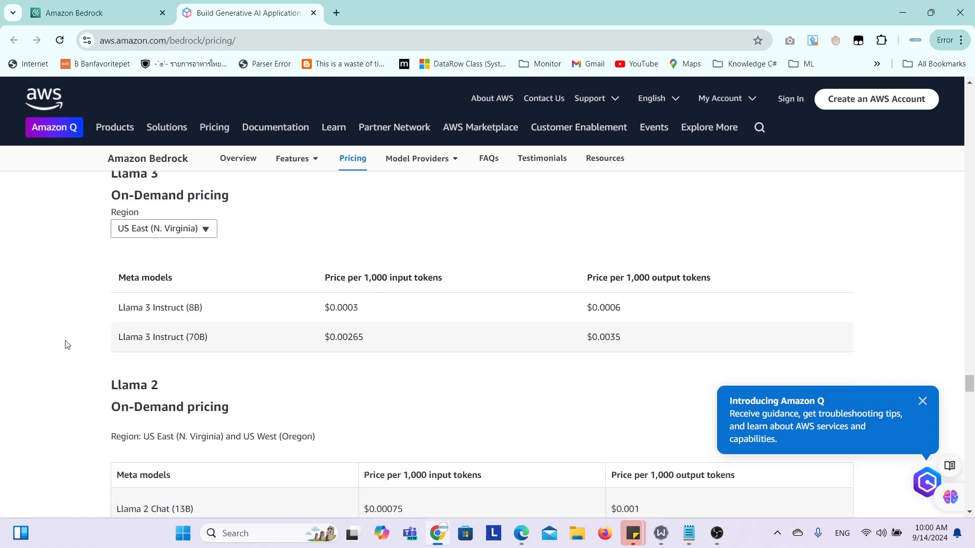
scroll(65, 345, "down", 1)
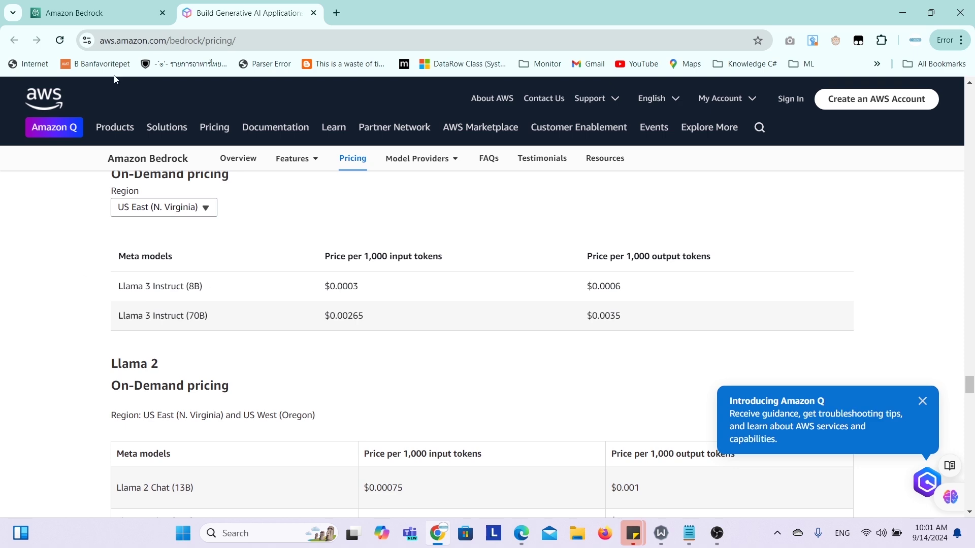
- Return to the Llama 3 70B Instruct details in the Bedrock console and open the model in the chat playground
left_click(118, 4)
scroll(327, 309, "up", 1)
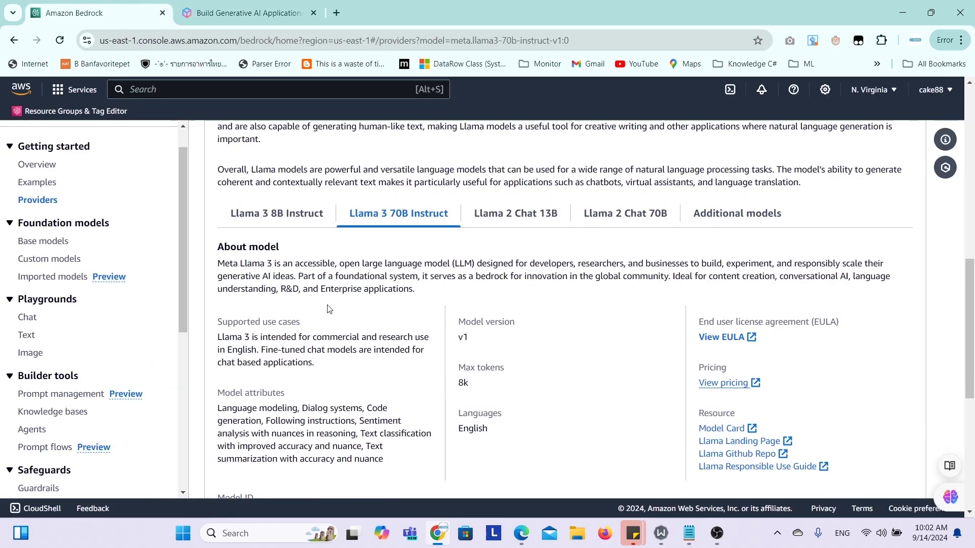
scroll(327, 309, "up", 3)
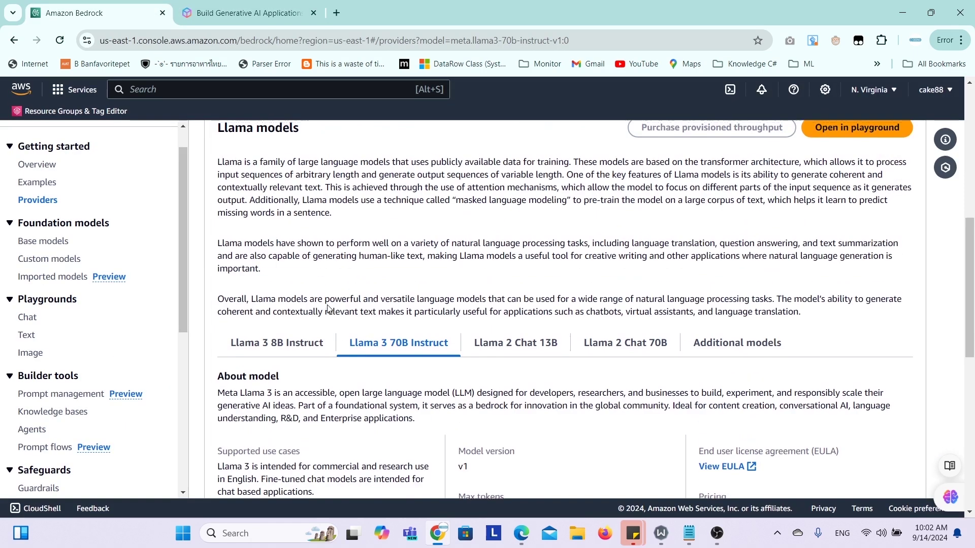
left_click(842, 170)
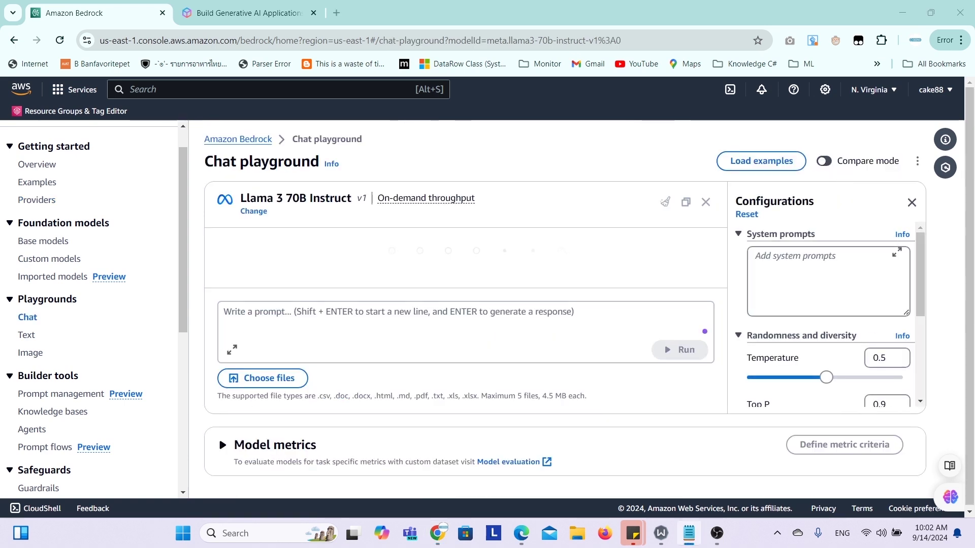
- Run the prompt "Create a tag line for a coffee shop with short form?" on Llama 3 70B Instruct and read the response
left_click(303, 322)
type("Create a tag line for a coffee shop with short form?")
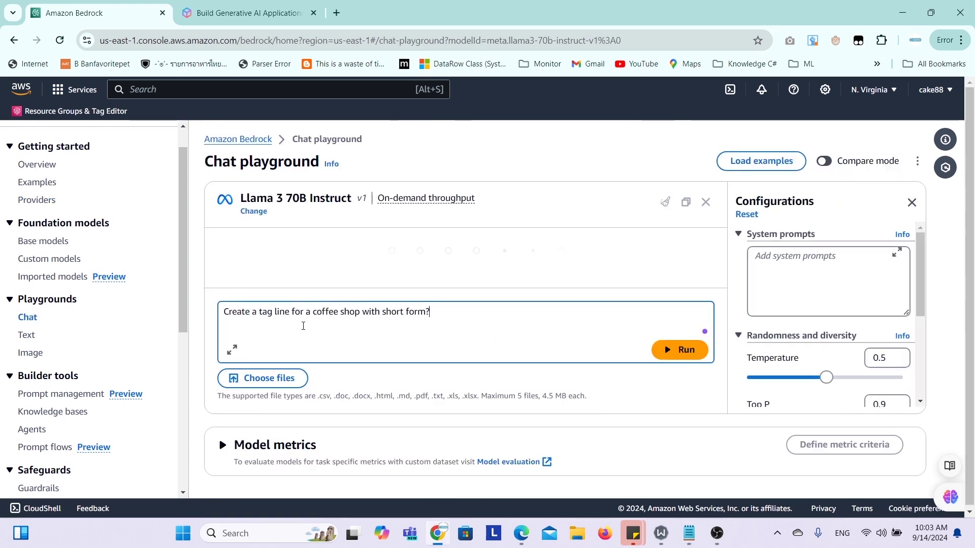
left_click(683, 352)
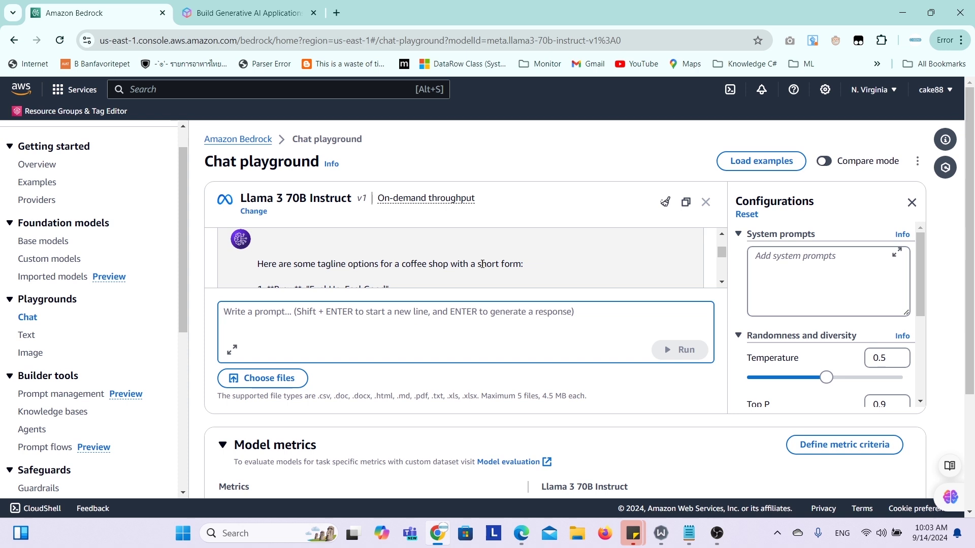
scroll(483, 264, "down", 5)
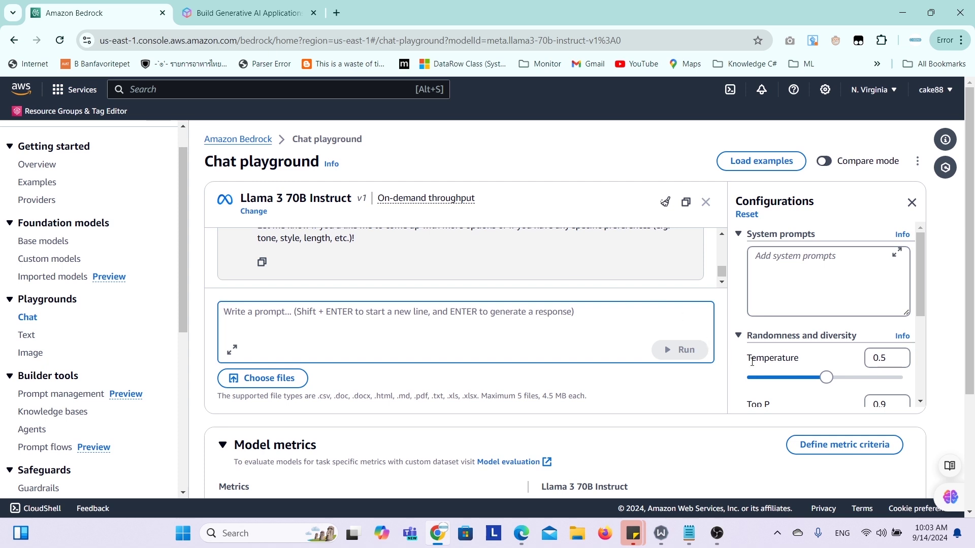
- With Temperature and Top P set to 1, run "Create a tag line for a coffee shop with short form?" and read the response
scroll(752, 362, "down", 3)
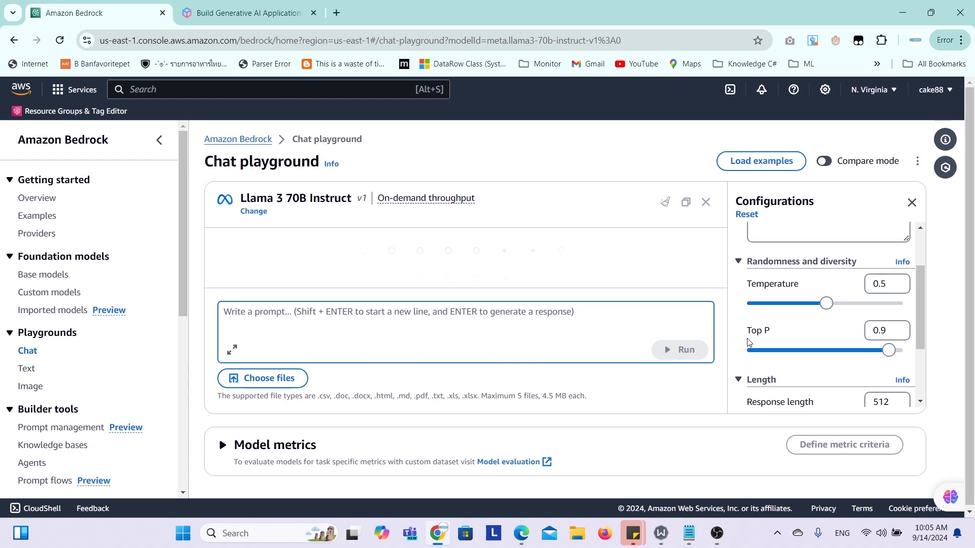
left_click_drag(827, 304, 906, 352)
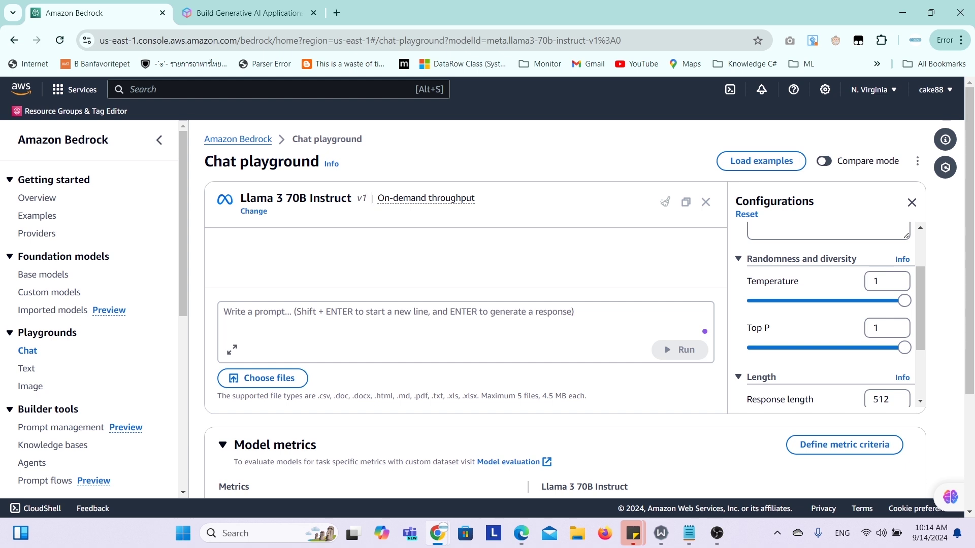
left_click(509, 318)
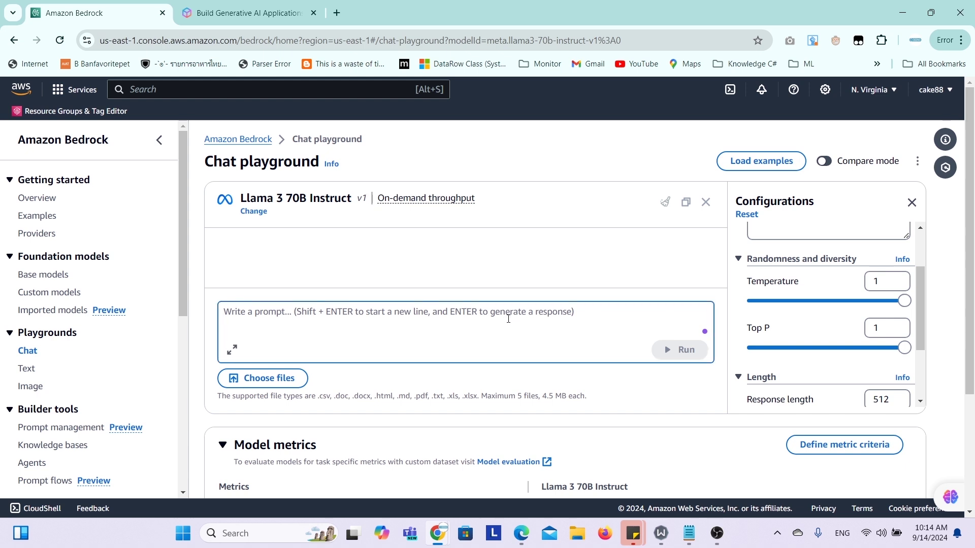
type("Create a tag line for a coffee shop with short form?")
left_click(673, 350)
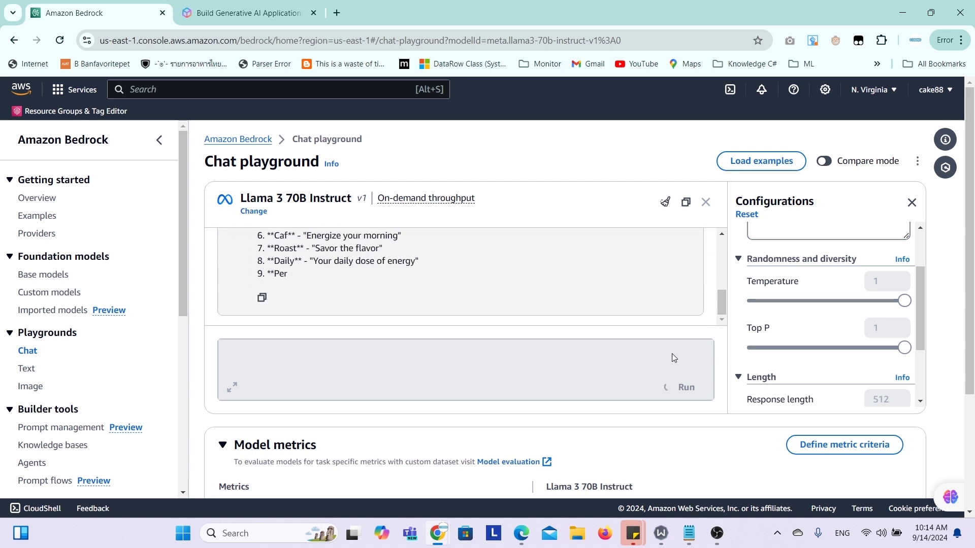
scroll(333, 268, "up", 5)
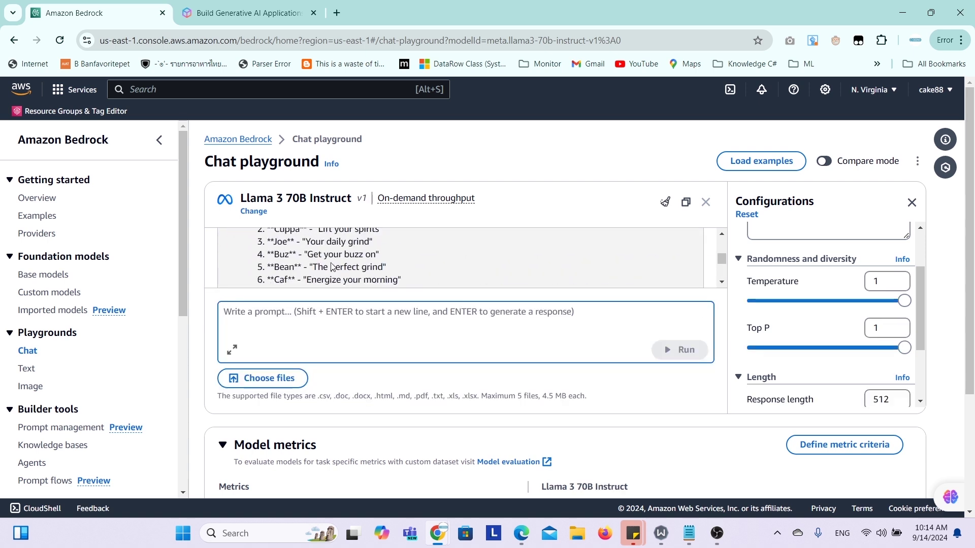
scroll(331, 267, "up", 3)
scroll(331, 263, "down", 5)
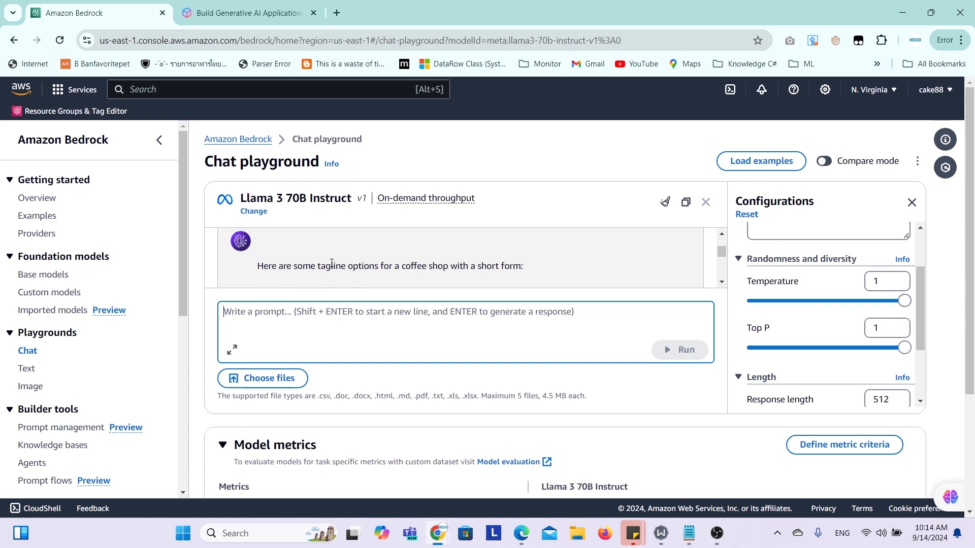
scroll(331, 262, "down", 5)
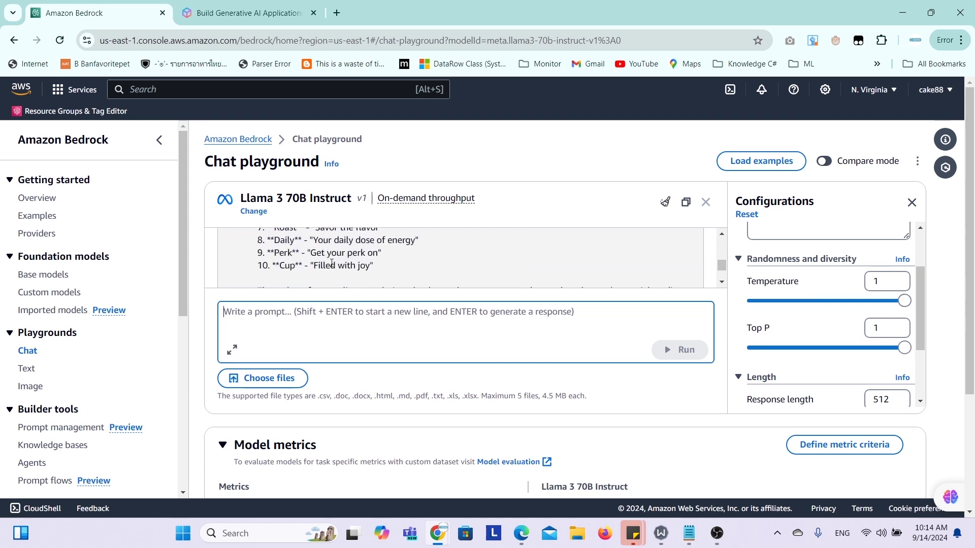
- Clear the chat and rerun the coffee shop tag line prompt with the same randomness settings to compare the responses
left_click(629, 318)
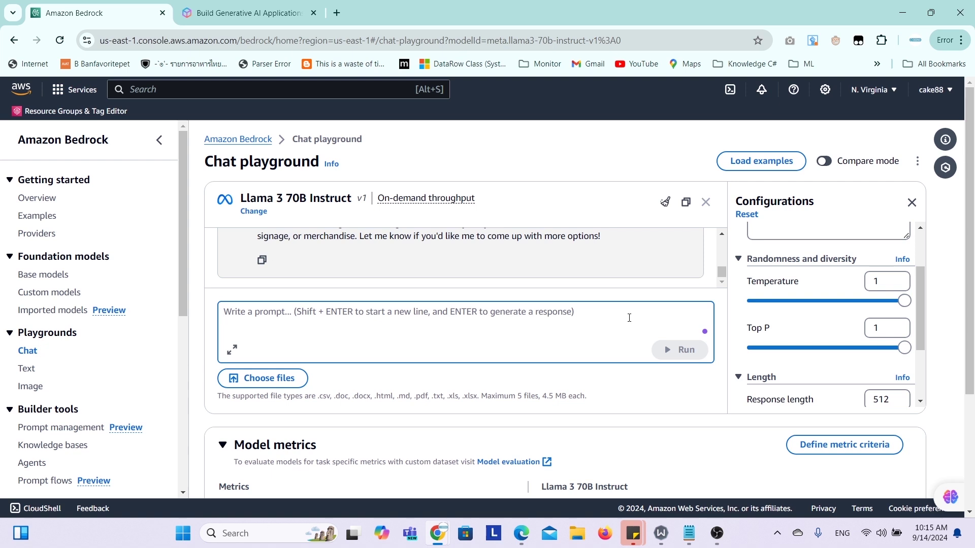
left_click(665, 202)
left_click(524, 315)
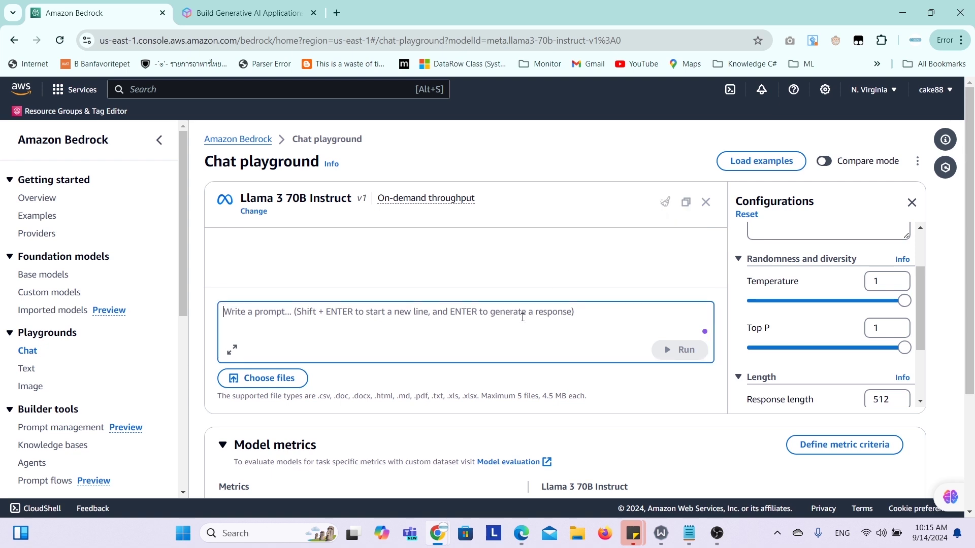
key("ctrl+v")
left_click(667, 355)
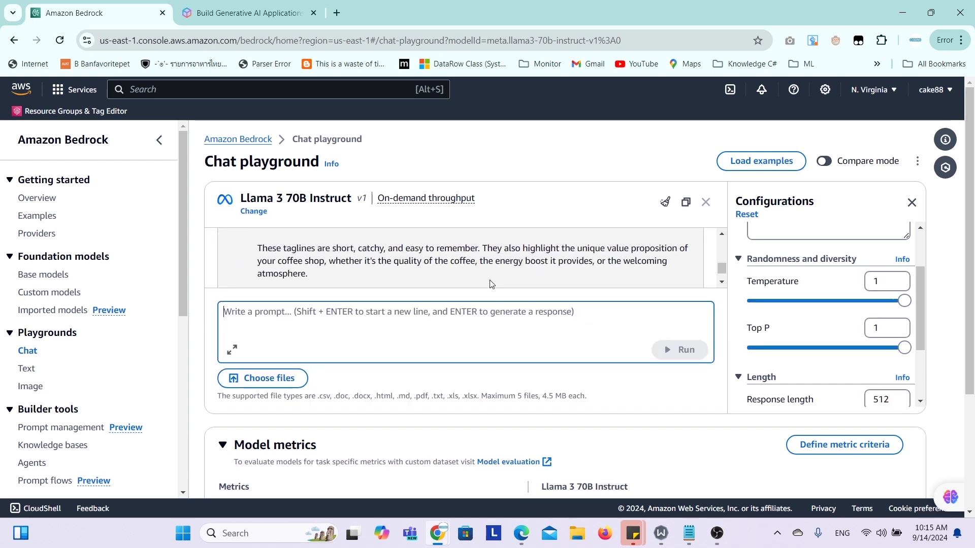
scroll(492, 275, "up", 4)
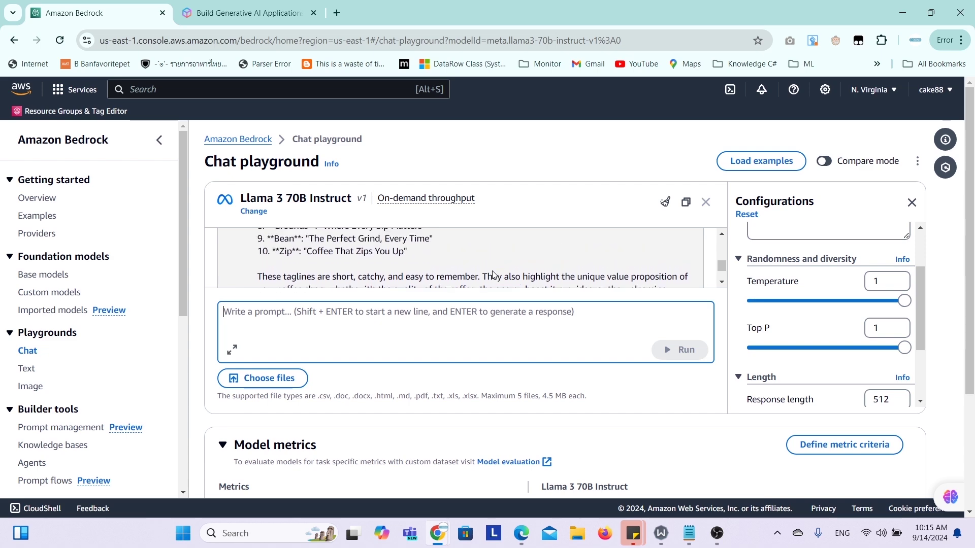
scroll(492, 274, "up", 2)
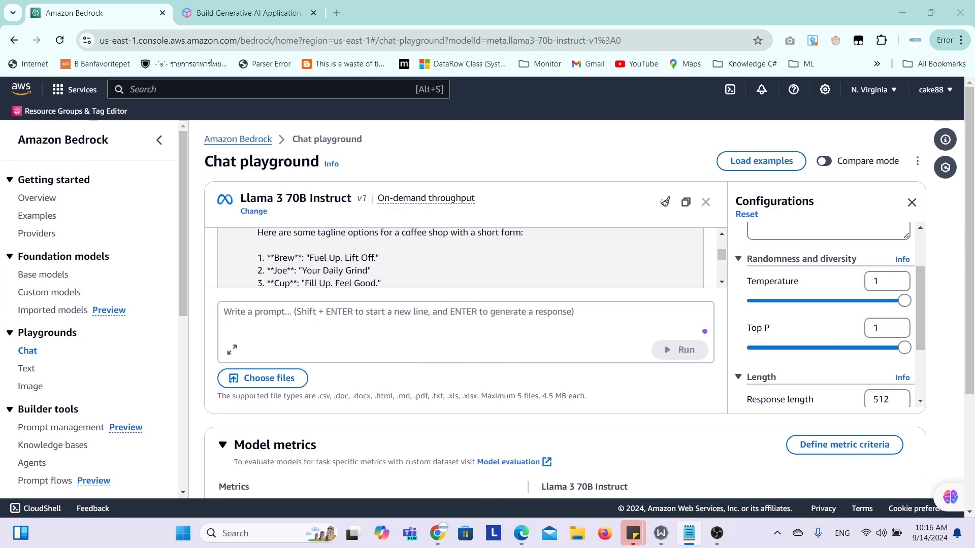
- Set Temperature and Top P to 0 and rerun the coffee shop tag line prompt in a cleared chat, reviewing the response
left_click_drag(816, 302, 744, 303)
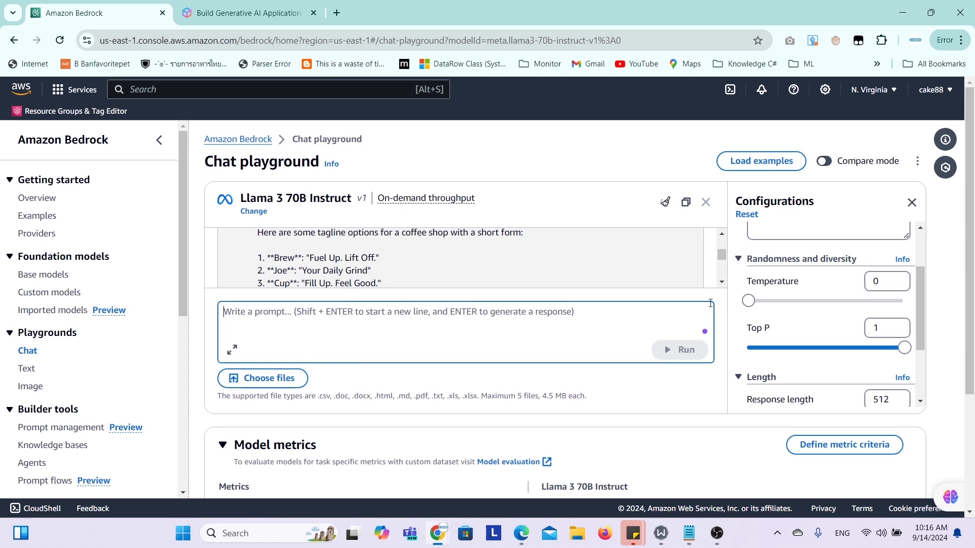
left_click_drag(804, 350, 729, 350)
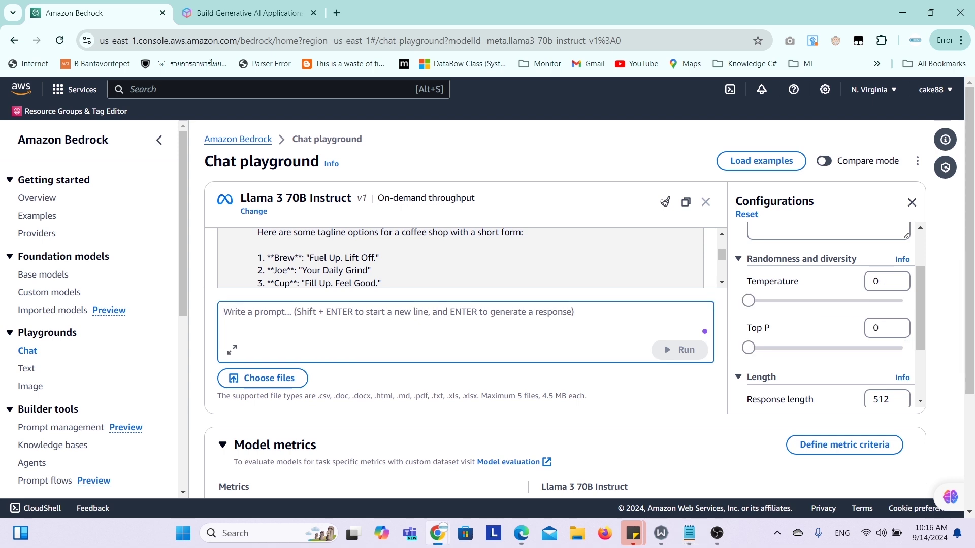
left_click(666, 201)
left_click(455, 323)
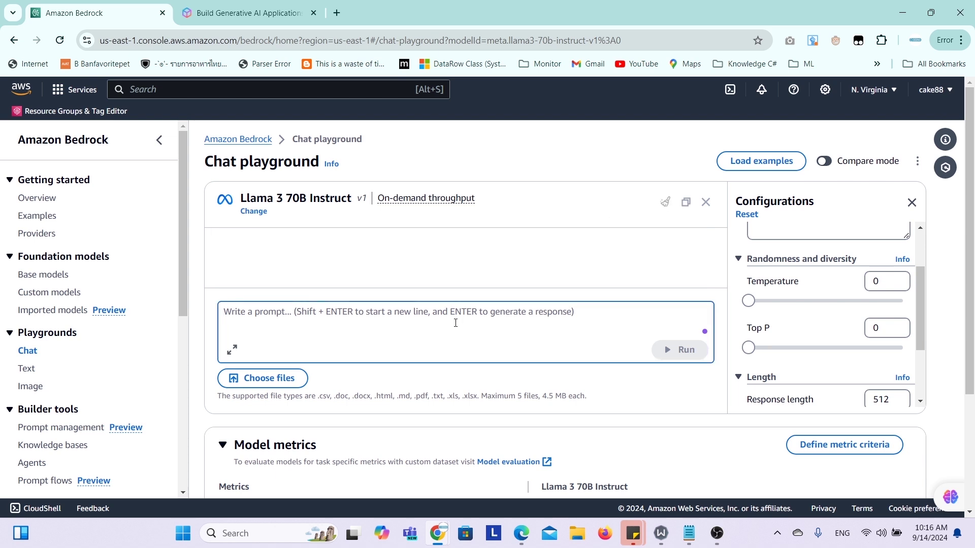
key("ctrl+v")
left_click(665, 352)
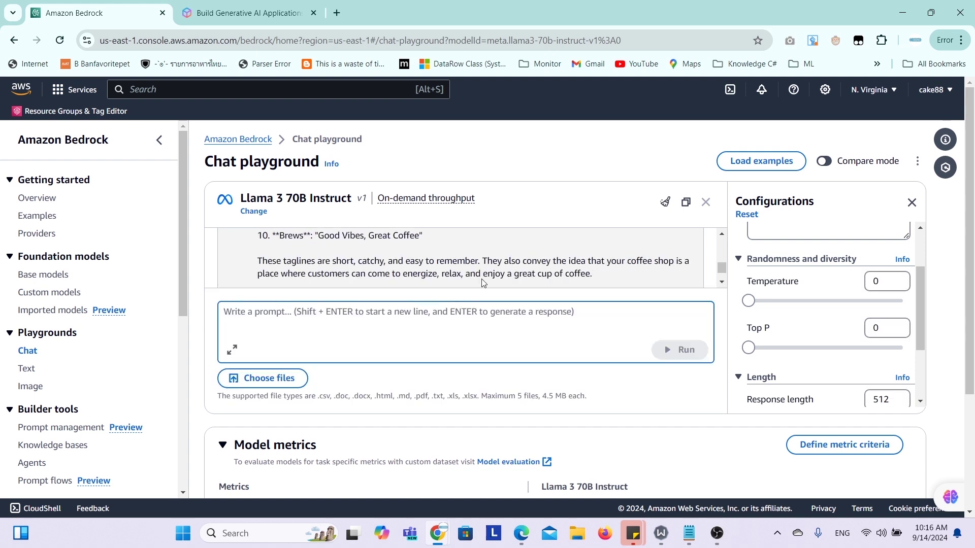
scroll(484, 269, "up", 5)
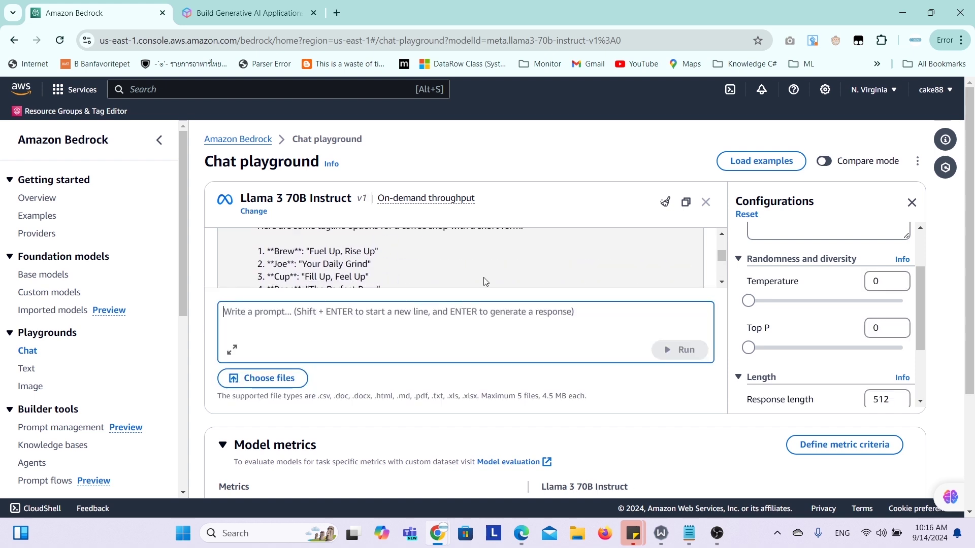
scroll(485, 282, "up", 3)
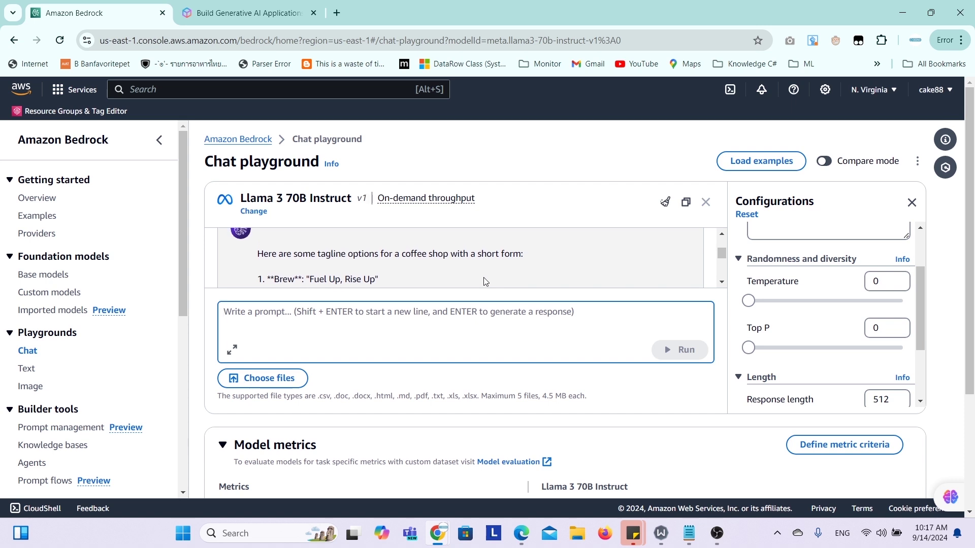
scroll(485, 282, "down", 1)
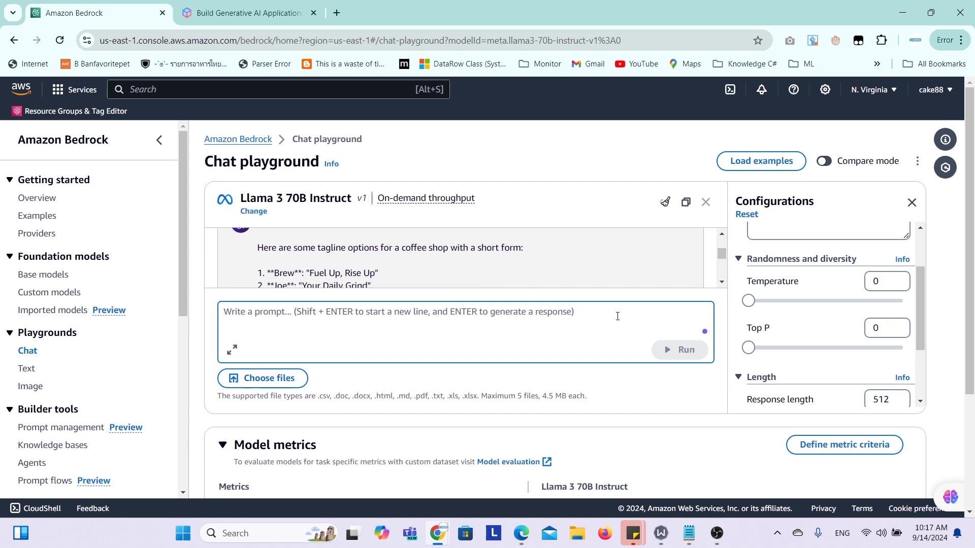
- Clear the chat and run the same coffee shop prompt once more at Temperature 0 and Top P 0 to compare the taglines
left_click(664, 202)
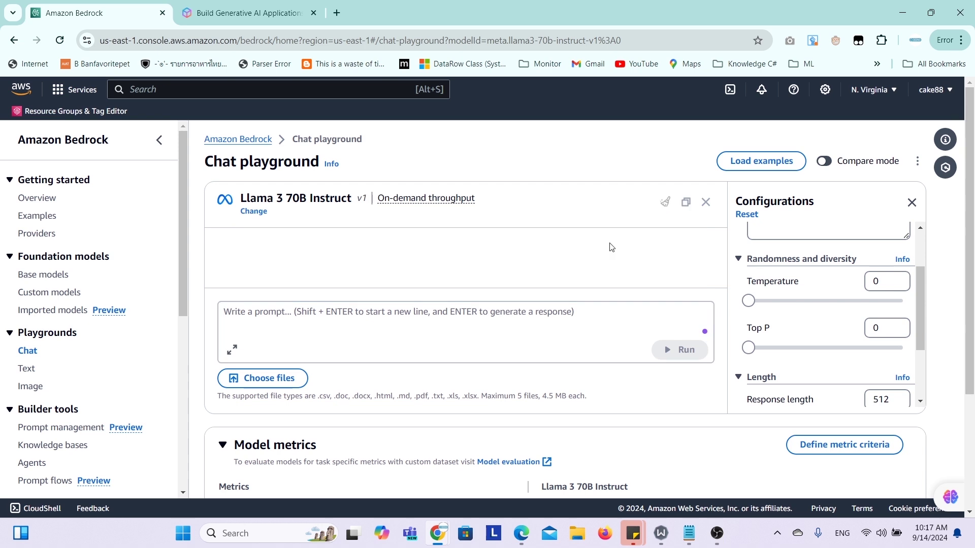
left_click(532, 315)
key("ctrl+v")
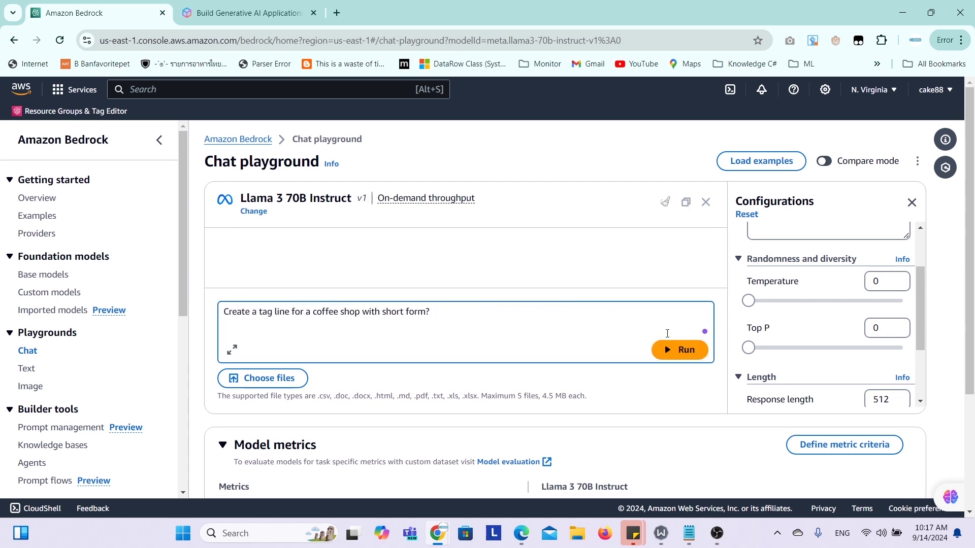
left_click(674, 350)
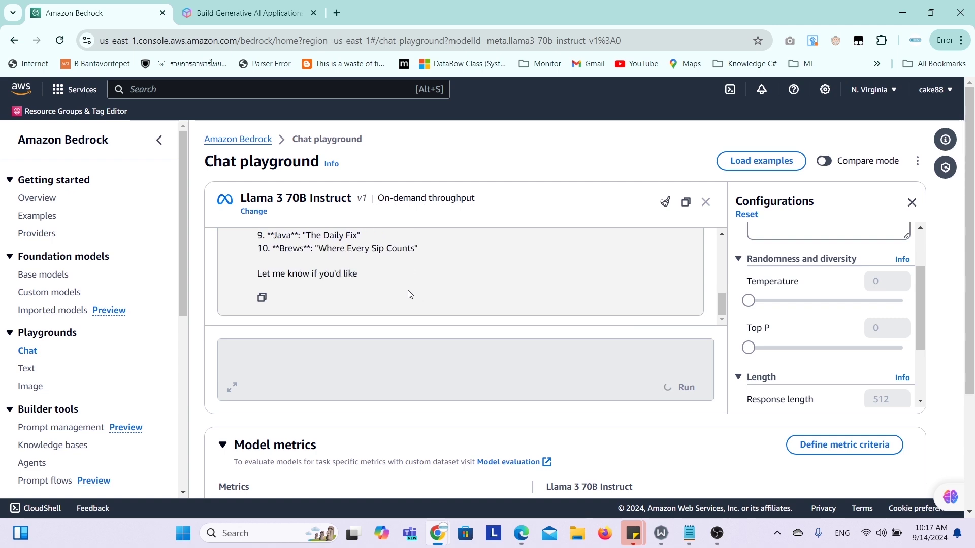
scroll(275, 274, "up", 5)
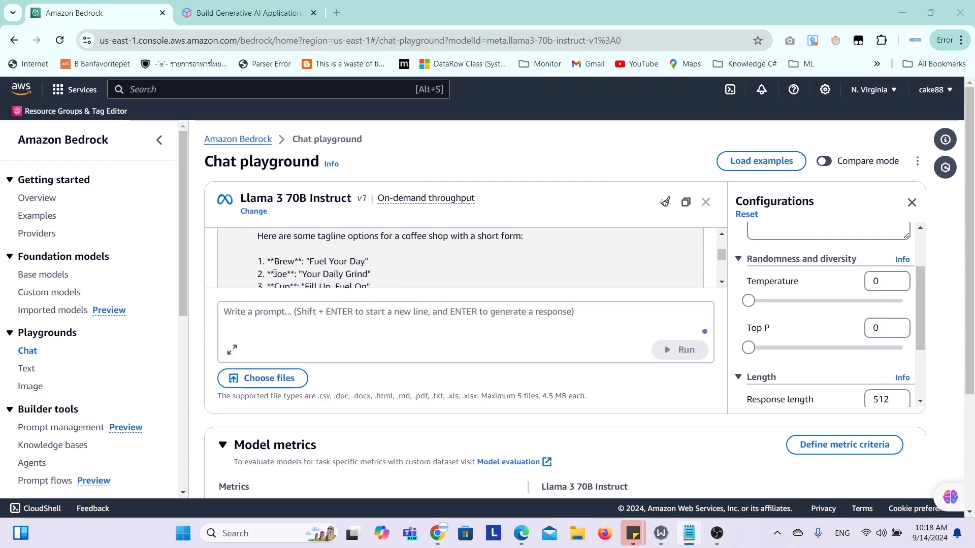